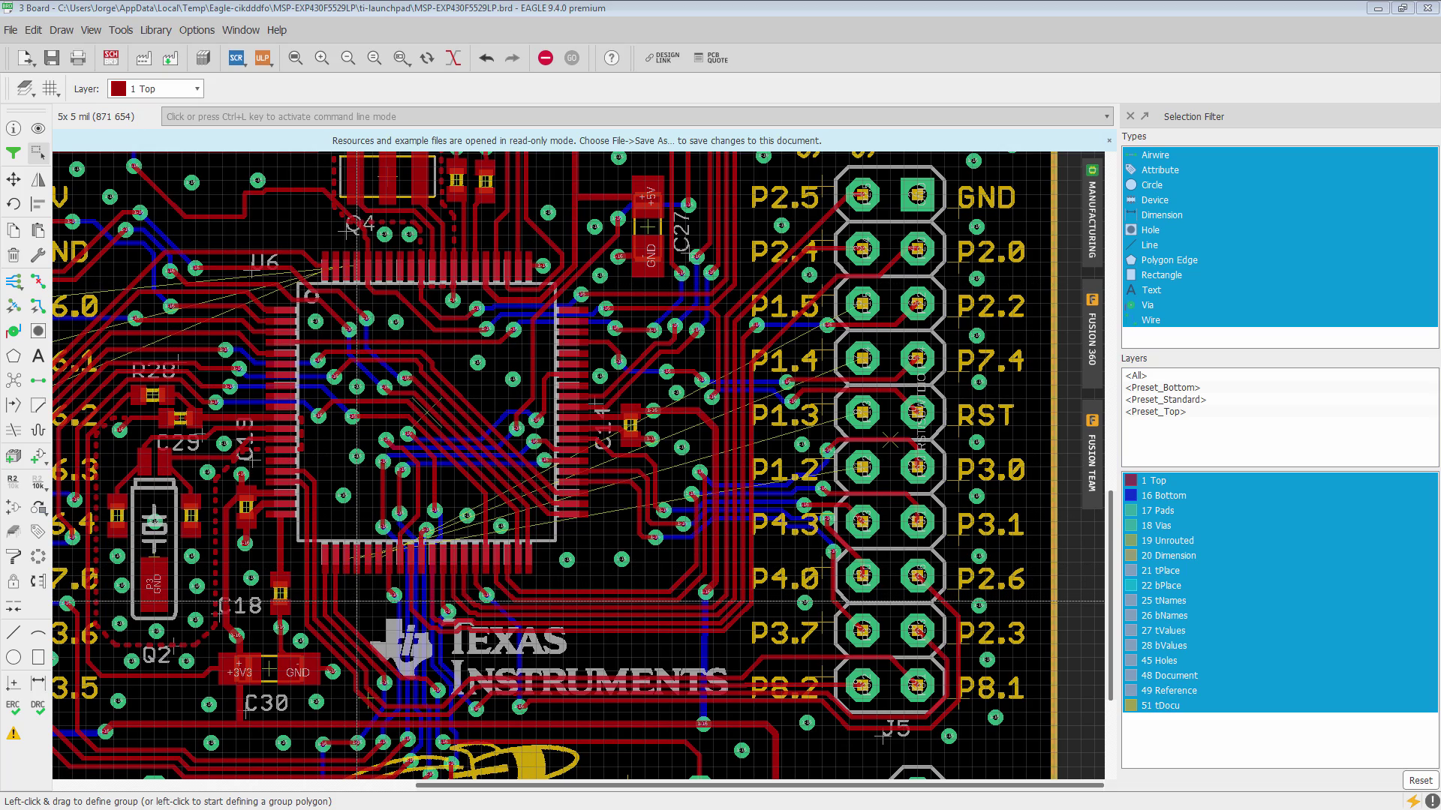
Step: Start Route Multiple Airwires with the four unrouted pads P1.2, P1.3, P1.4 and P1.5 along U6's lower edge
{"action": "scroll", "coordinate": [356, 601], "scroll_direction": "up", "scroll_amount": 3}
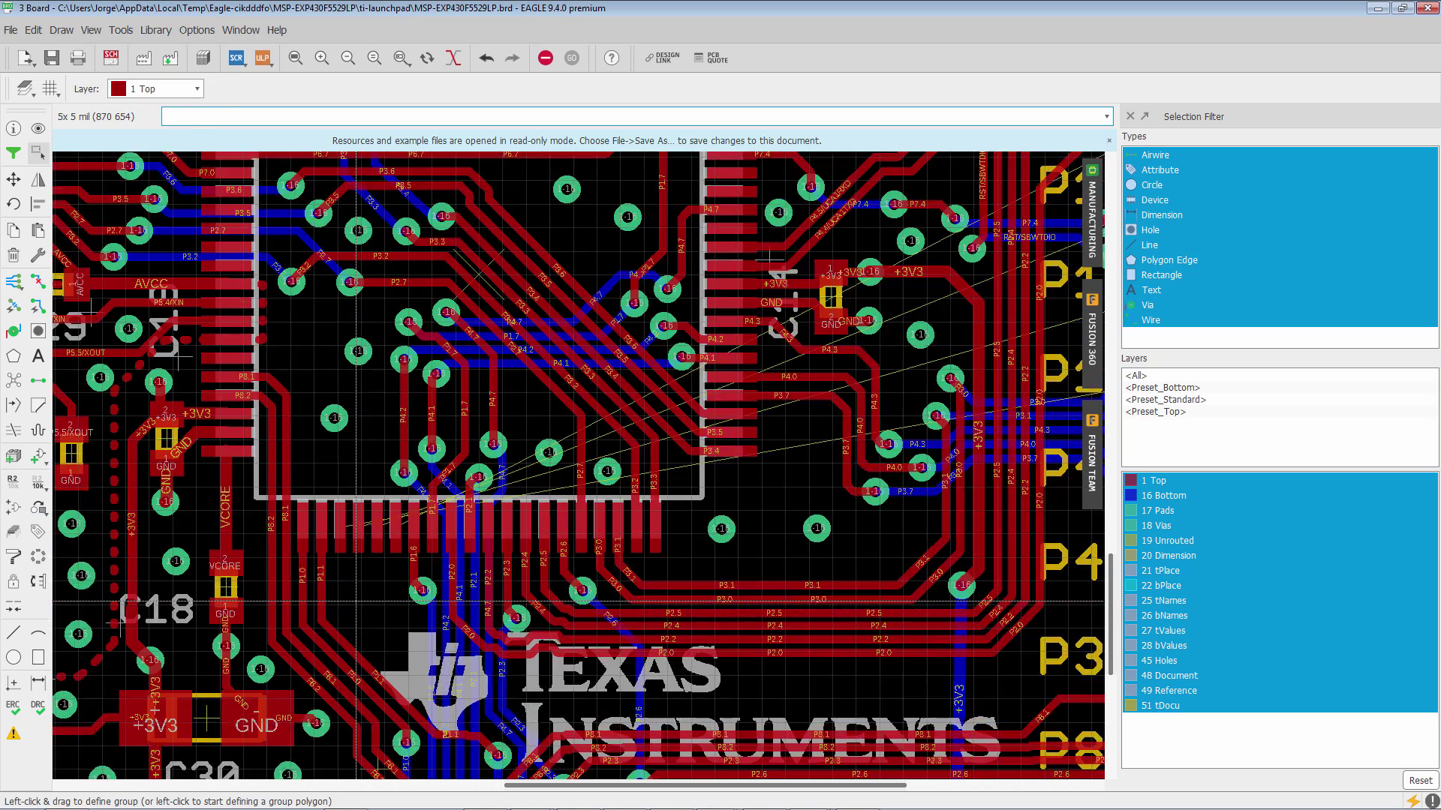
{"action": "scroll", "coordinate": [357, 601], "scroll_direction": "up", "scroll_amount": 1}
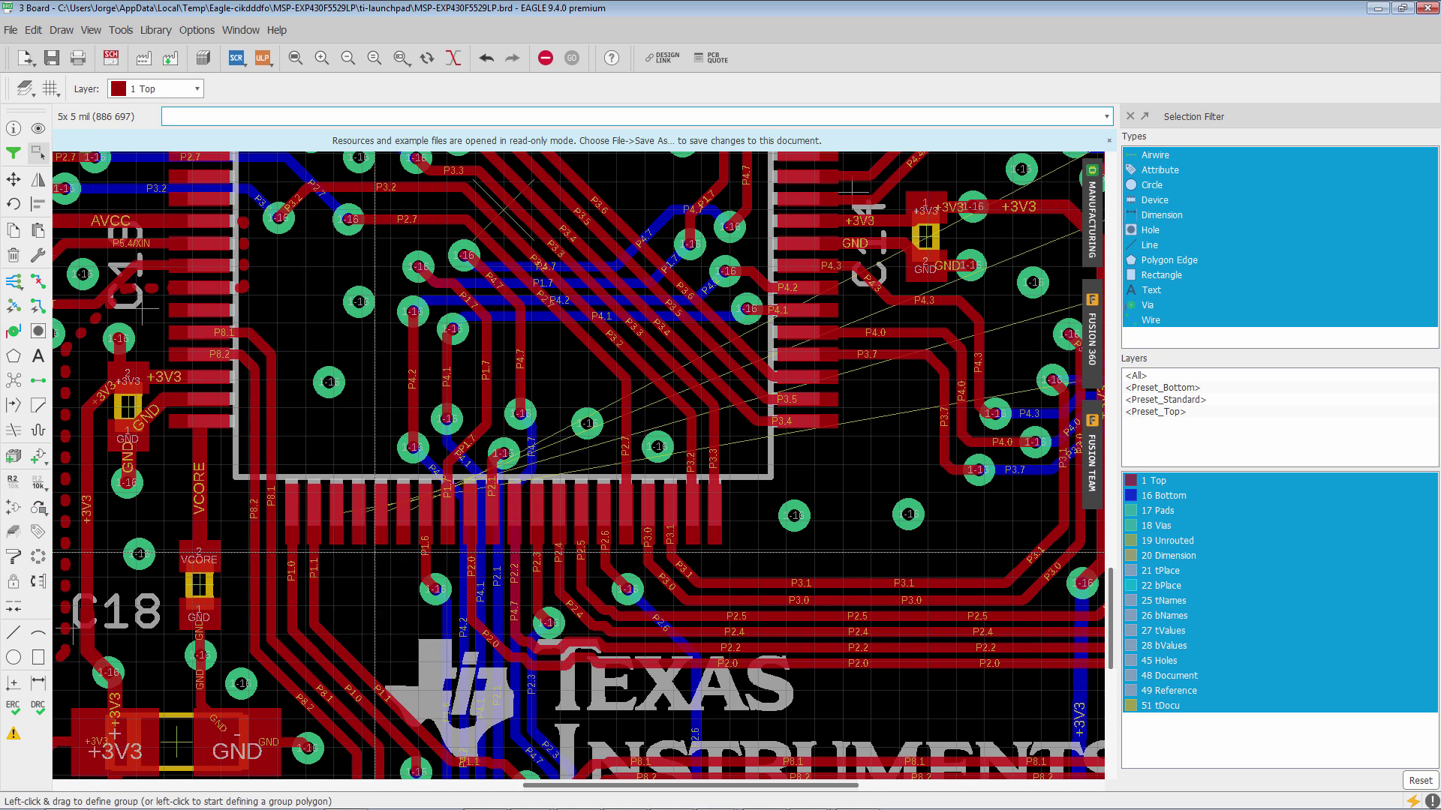
{"action": "left_click", "coordinate": [22, 291]}
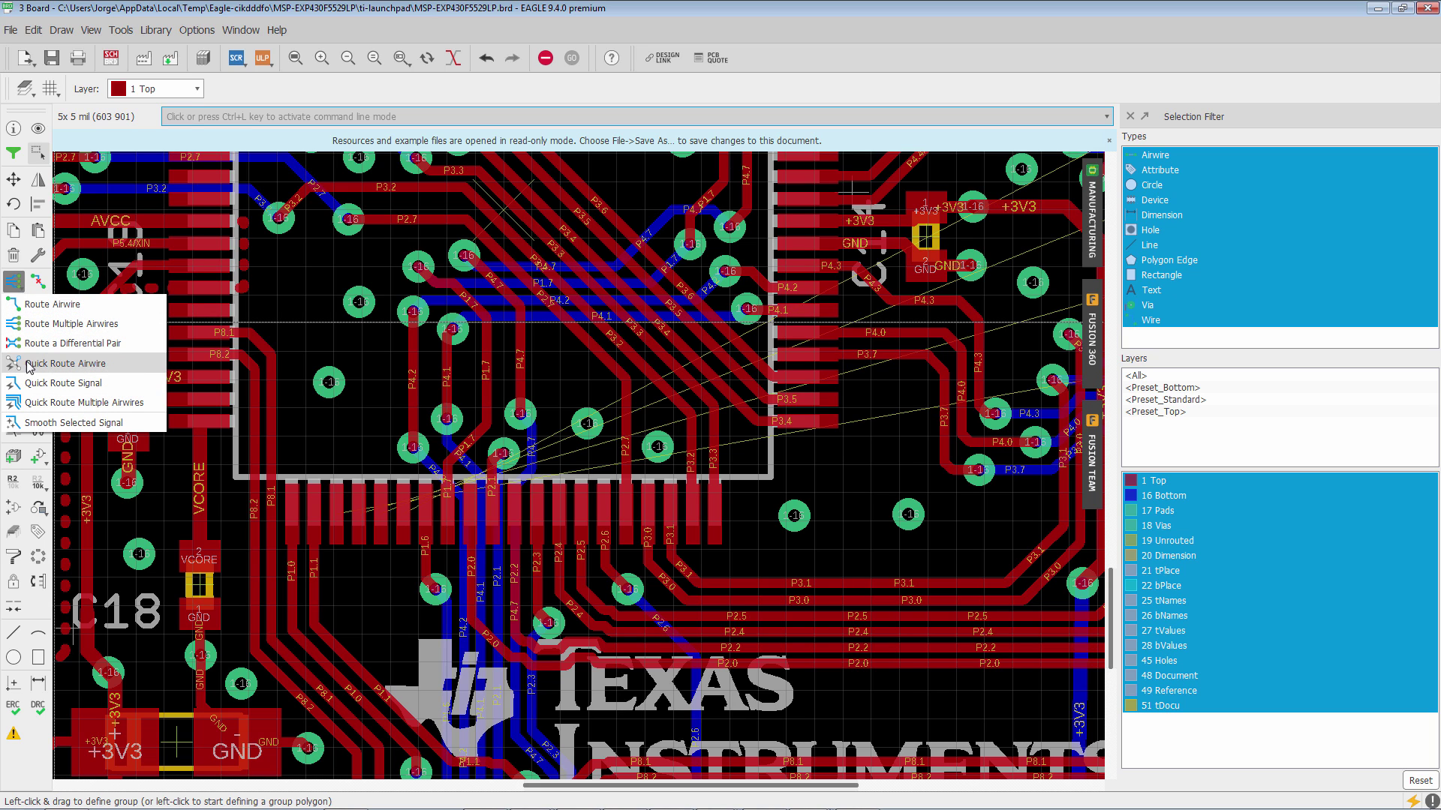
{"action": "left_click", "coordinate": [24, 293]}
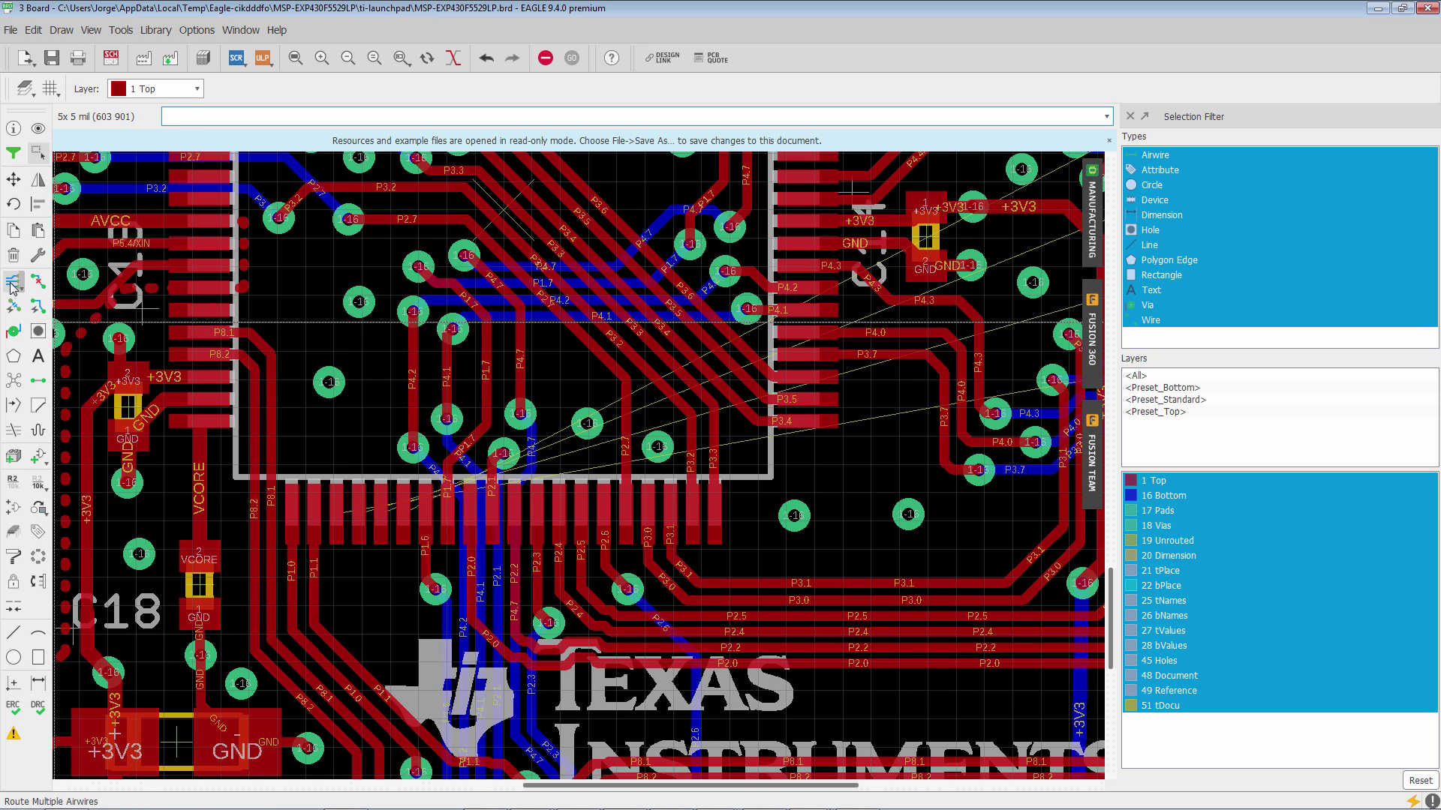
{"action": "left_click", "coordinate": [12, 283]}
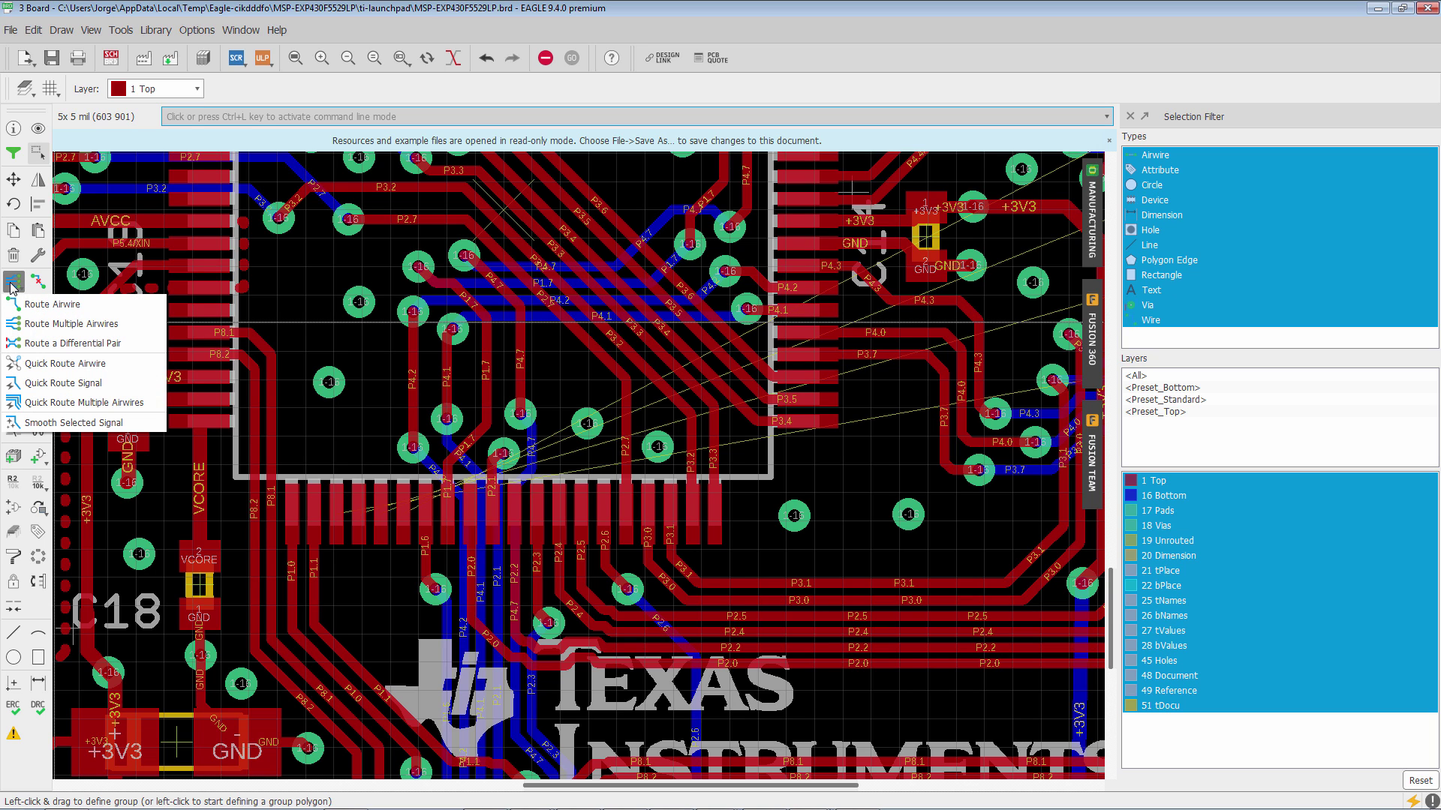
{"action": "left_click", "coordinate": [42, 323]}
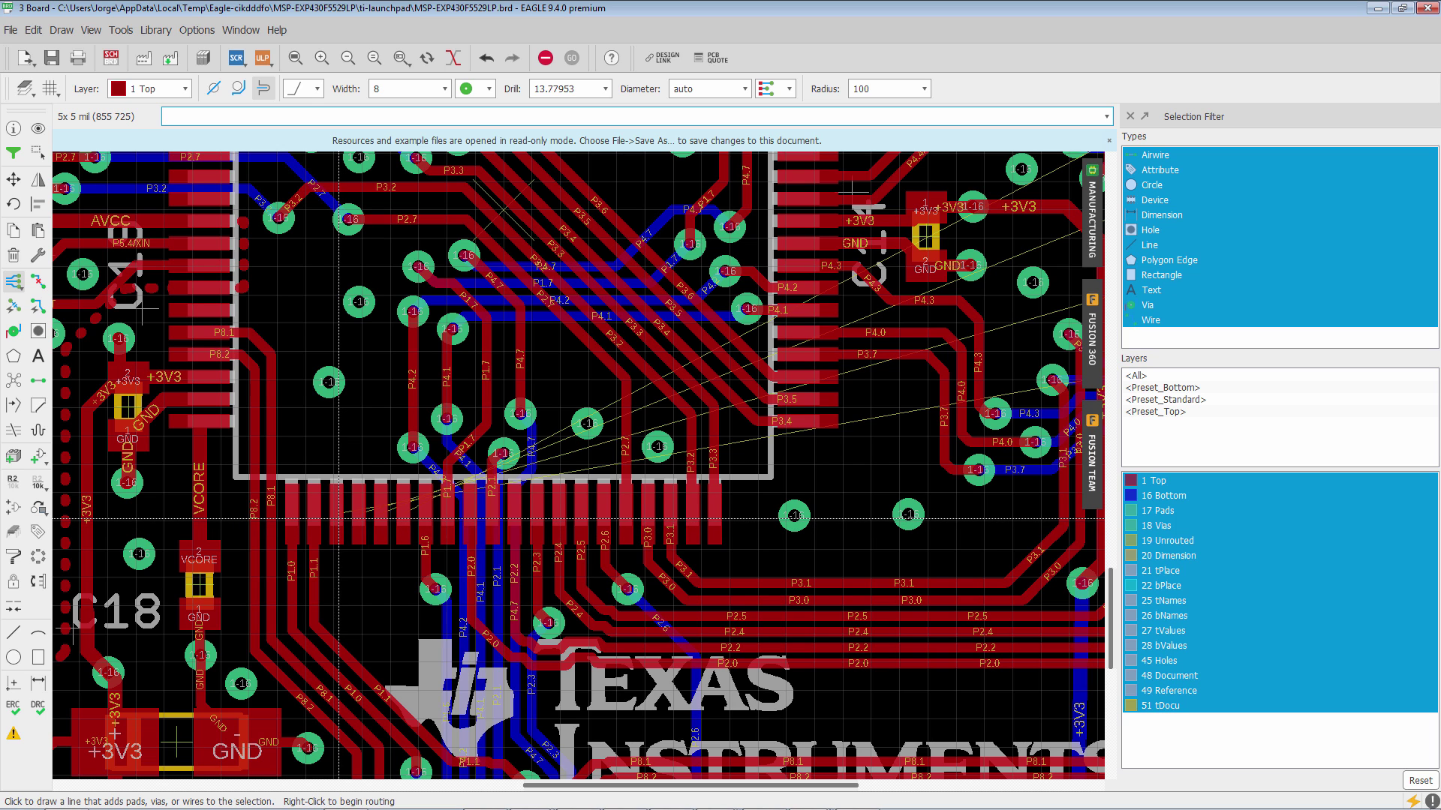
{"action": "left_click", "coordinate": [340, 516]}
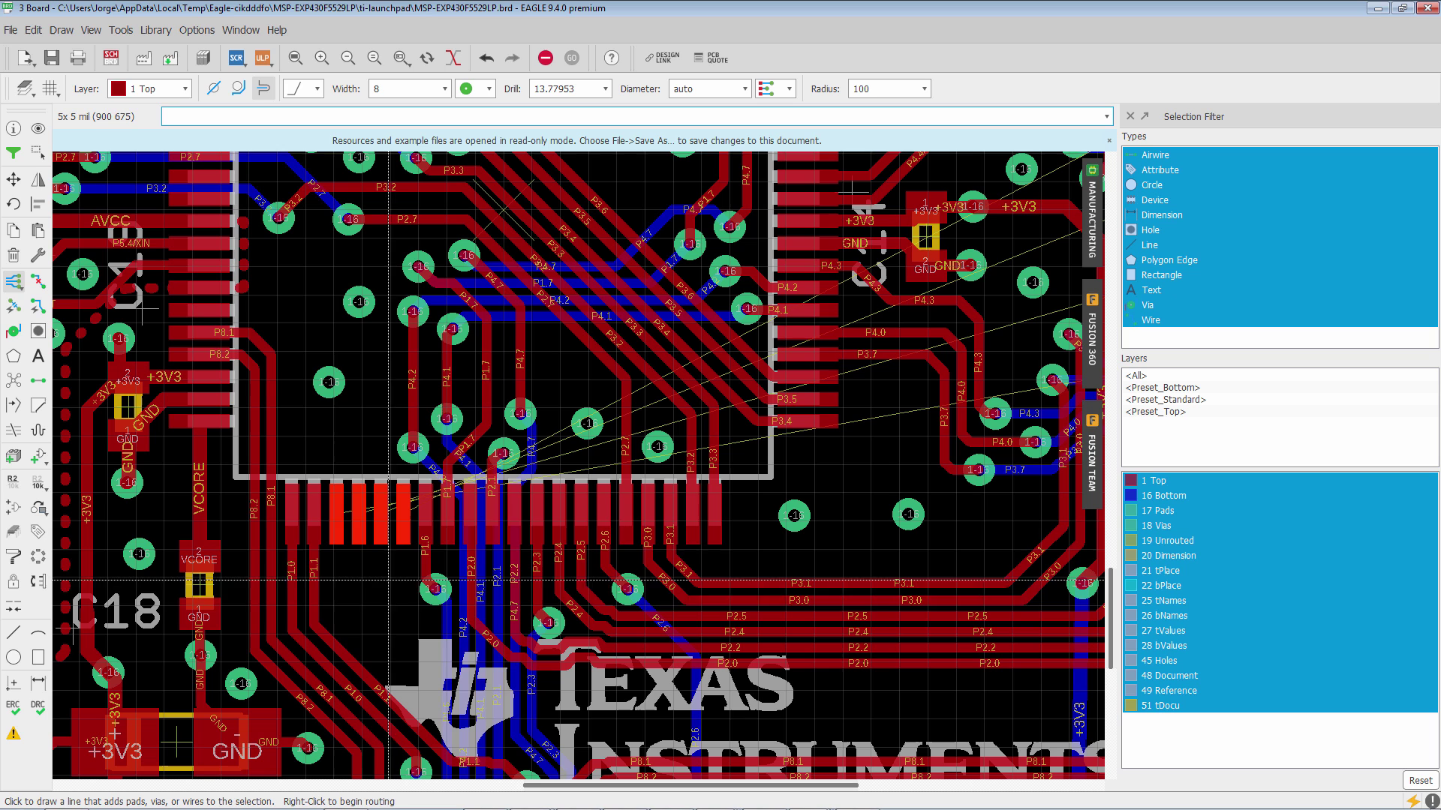
{"action": "right_click", "coordinate": [402, 521]}
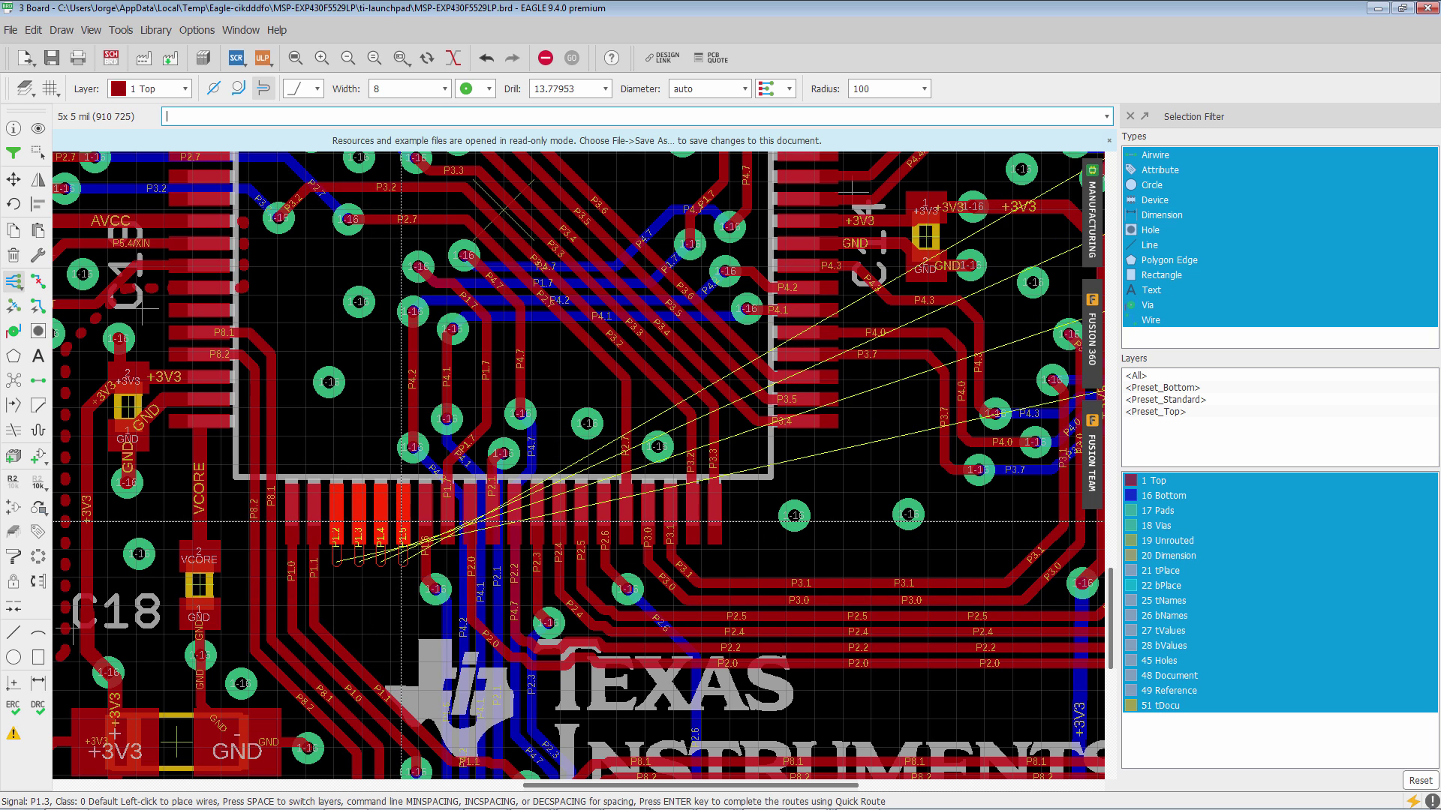
Step: Route P1.2 through P1.5 in parallel on the Top layer across the TI logo and up beside J5, finishing them with Quick Route
{"action": "left_click", "coordinate": [511, 685]}
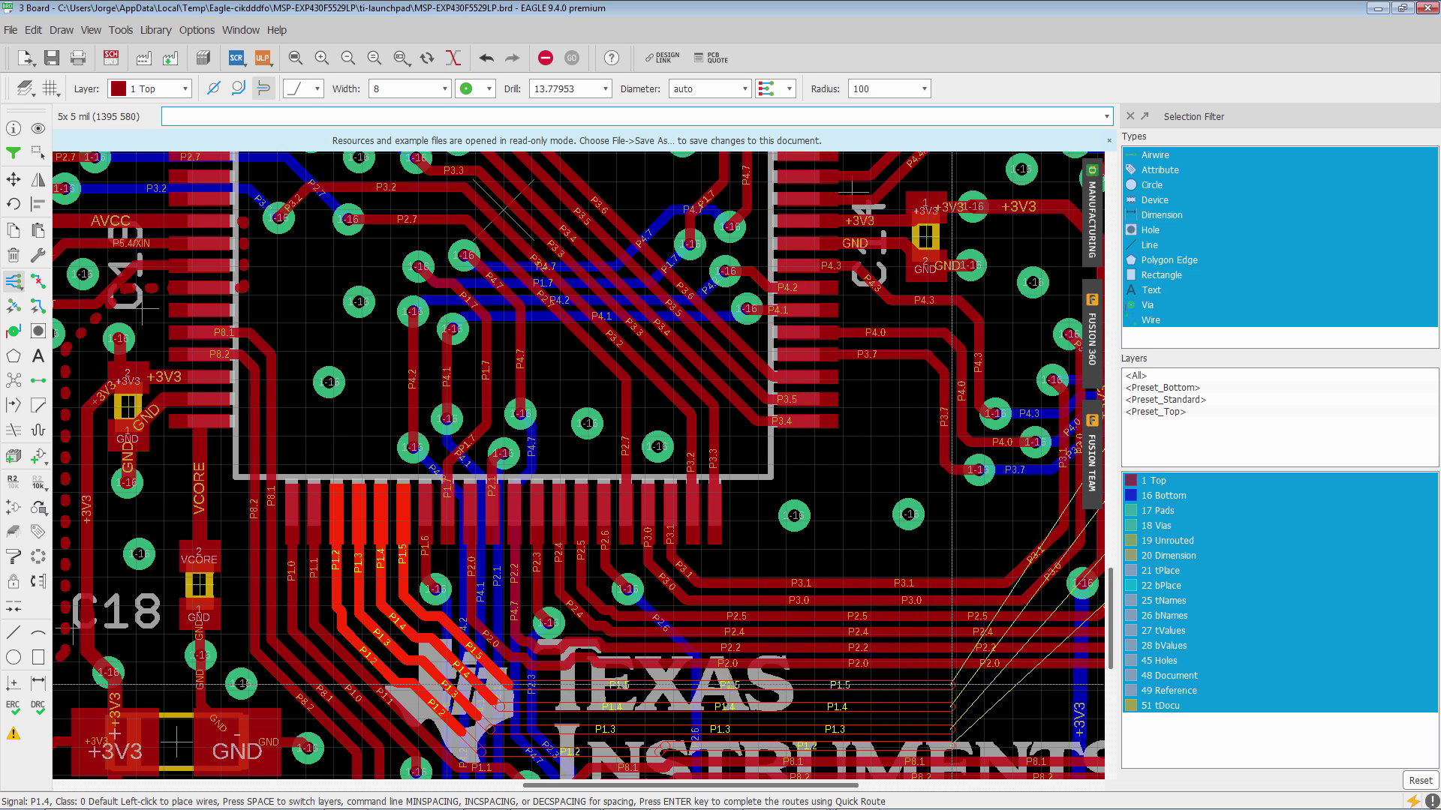
{"action": "scroll", "coordinate": [968, 685], "scroll_direction": "down", "scroll_amount": 5}
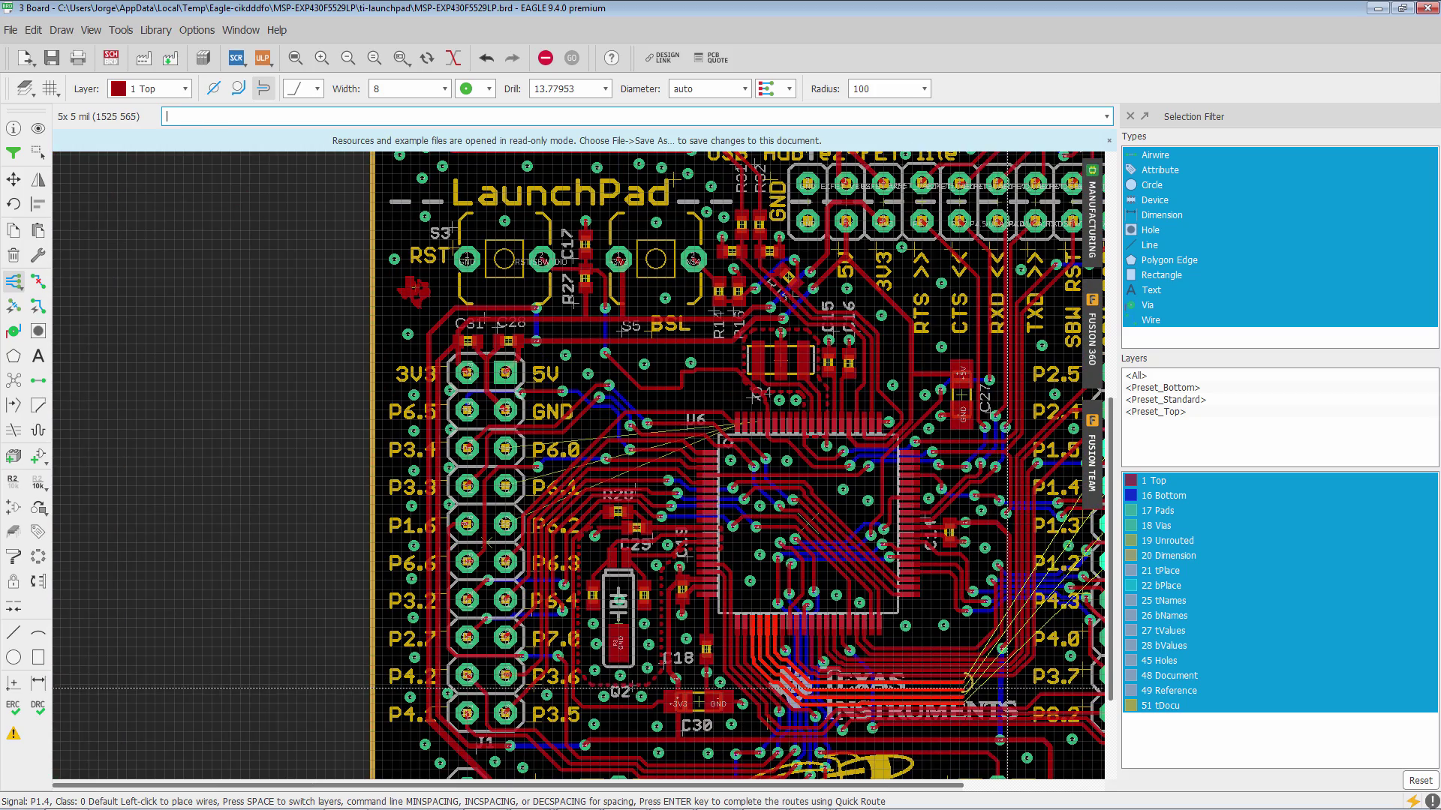
{"action": "middle_click_drag", "start_coordinate": [1008, 679], "coordinate": [626, 563]}
{"action": "scroll", "coordinate": [627, 563], "scroll_direction": "up", "scroll_amount": 5}
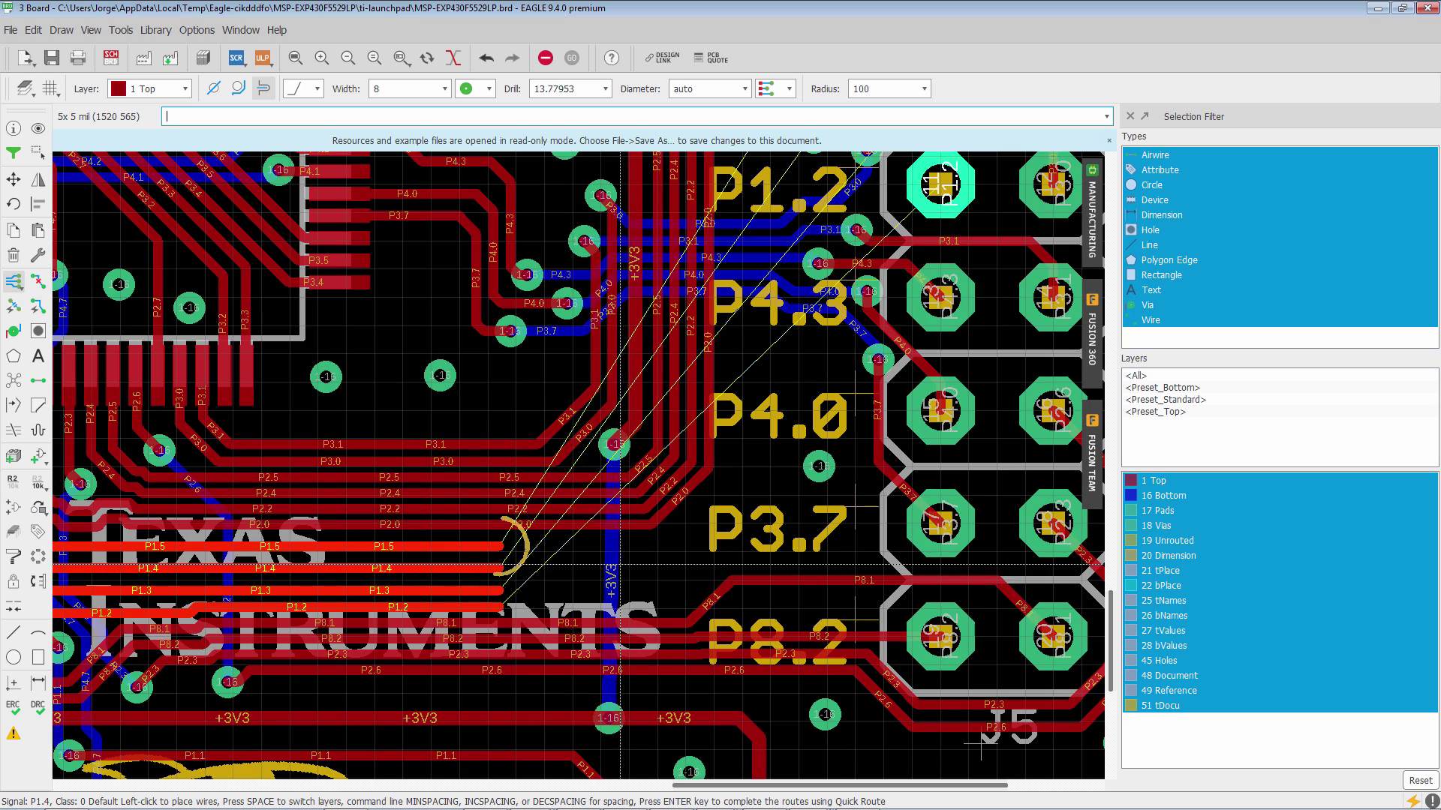
{"action": "left_click", "coordinate": [620, 564]}
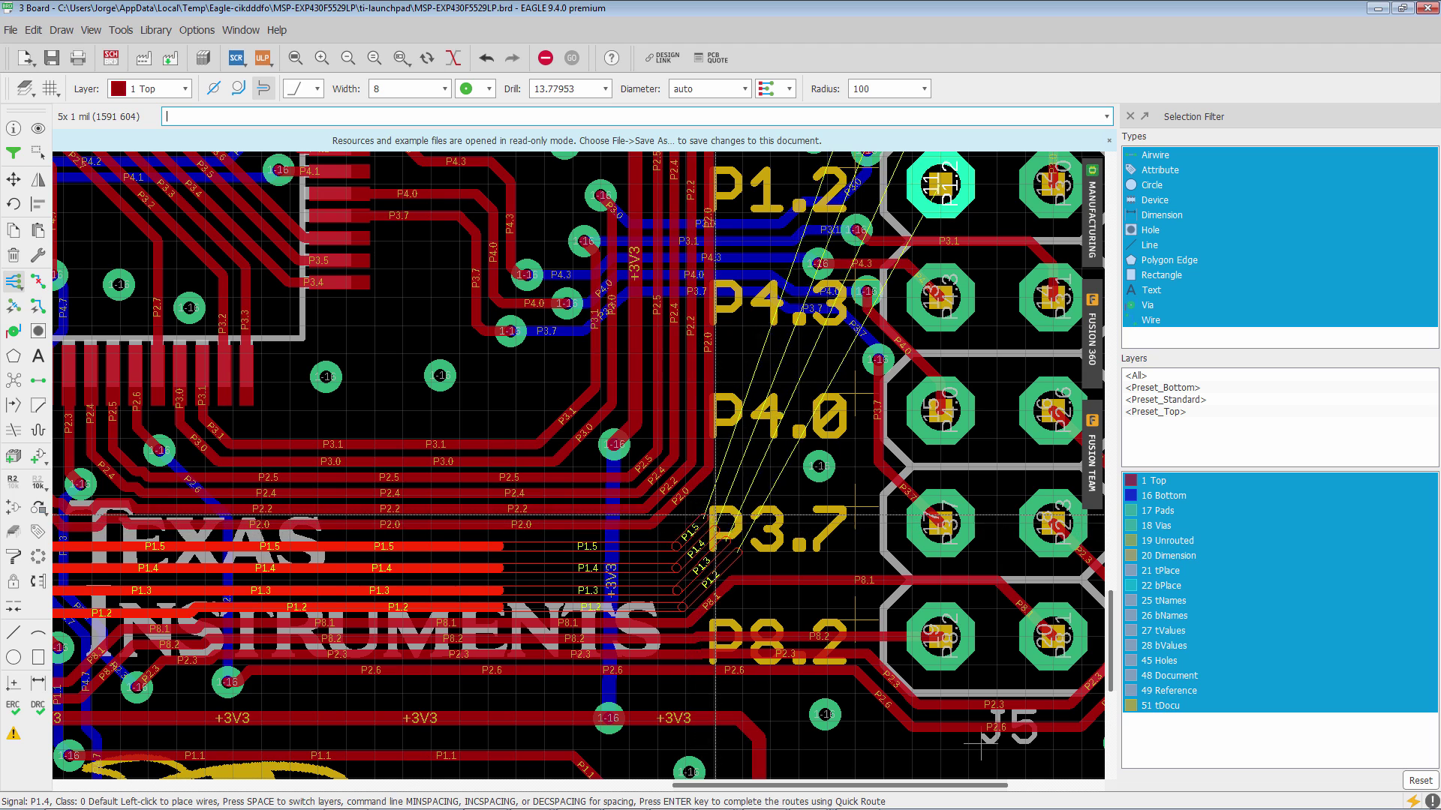
{"action": "left_click", "coordinate": [745, 488]}
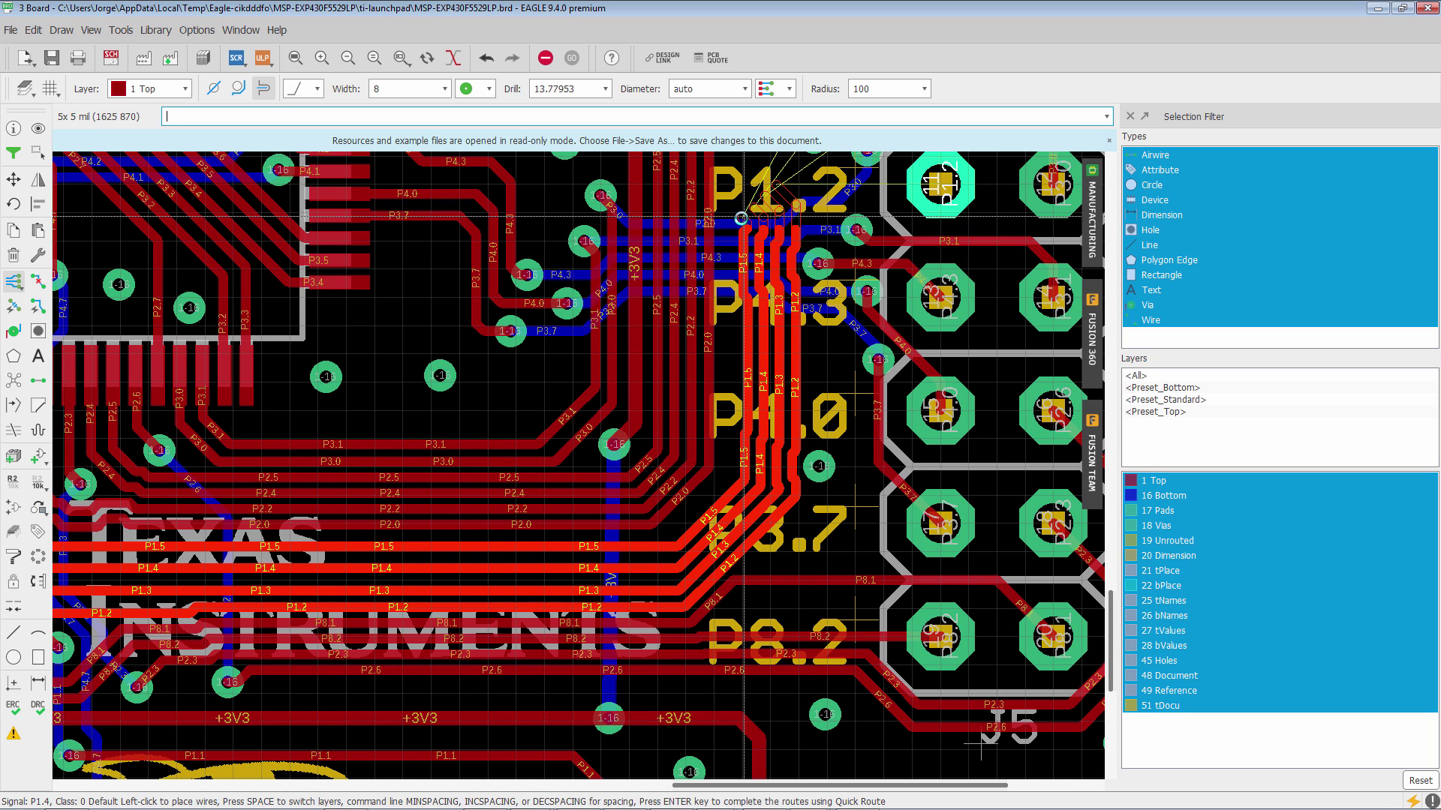
{"action": "key", "text": "Escape"}
{"action": "scroll", "coordinate": [743, 216], "scroll_direction": "down", "scroll_amount": 1}
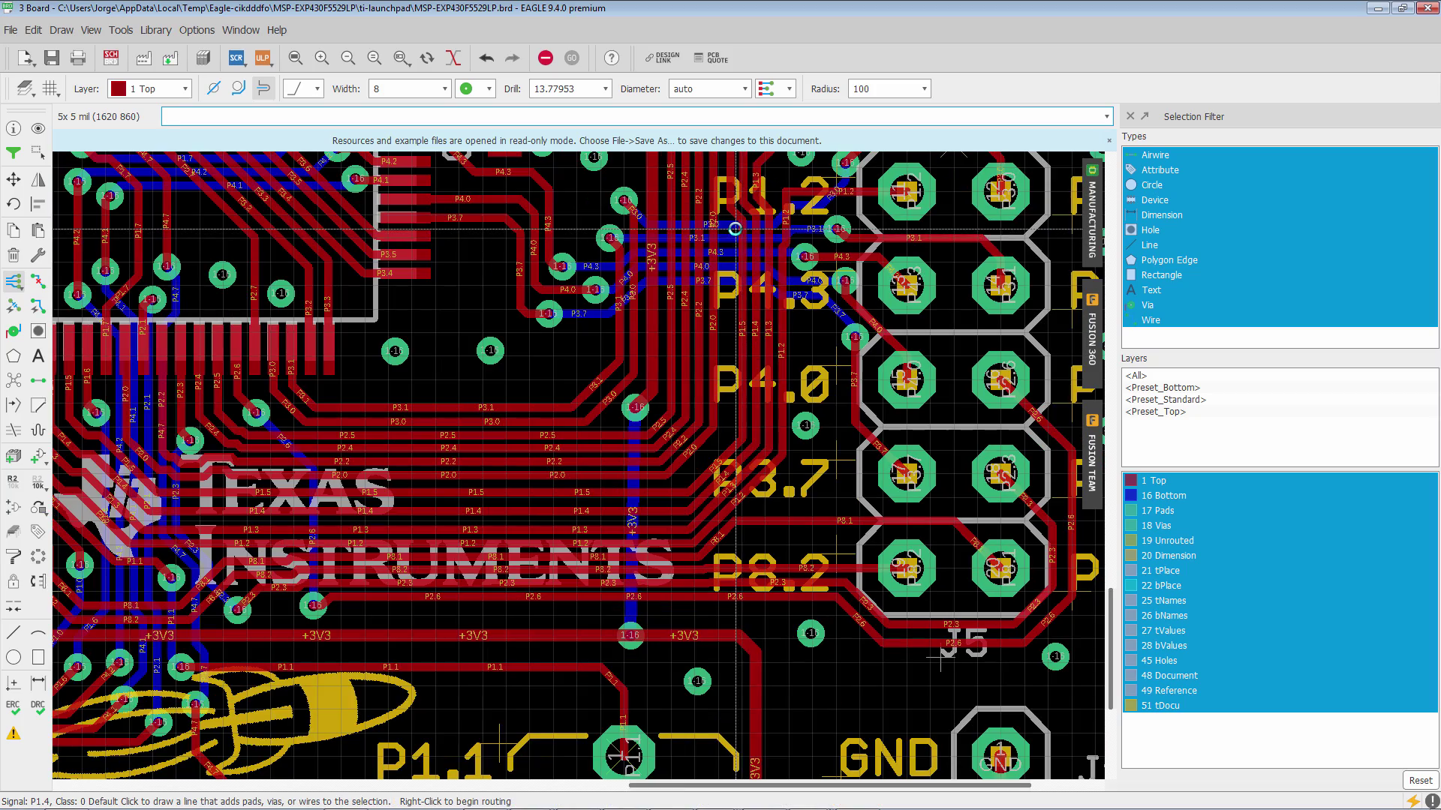
Step: Begin routing the three unrouted pads P6.0, P6.1 and P6.2 along U6's upper edge together
{"action": "middle_click_drag", "start_coordinate": [780, 242], "coordinate": [653, 546]}
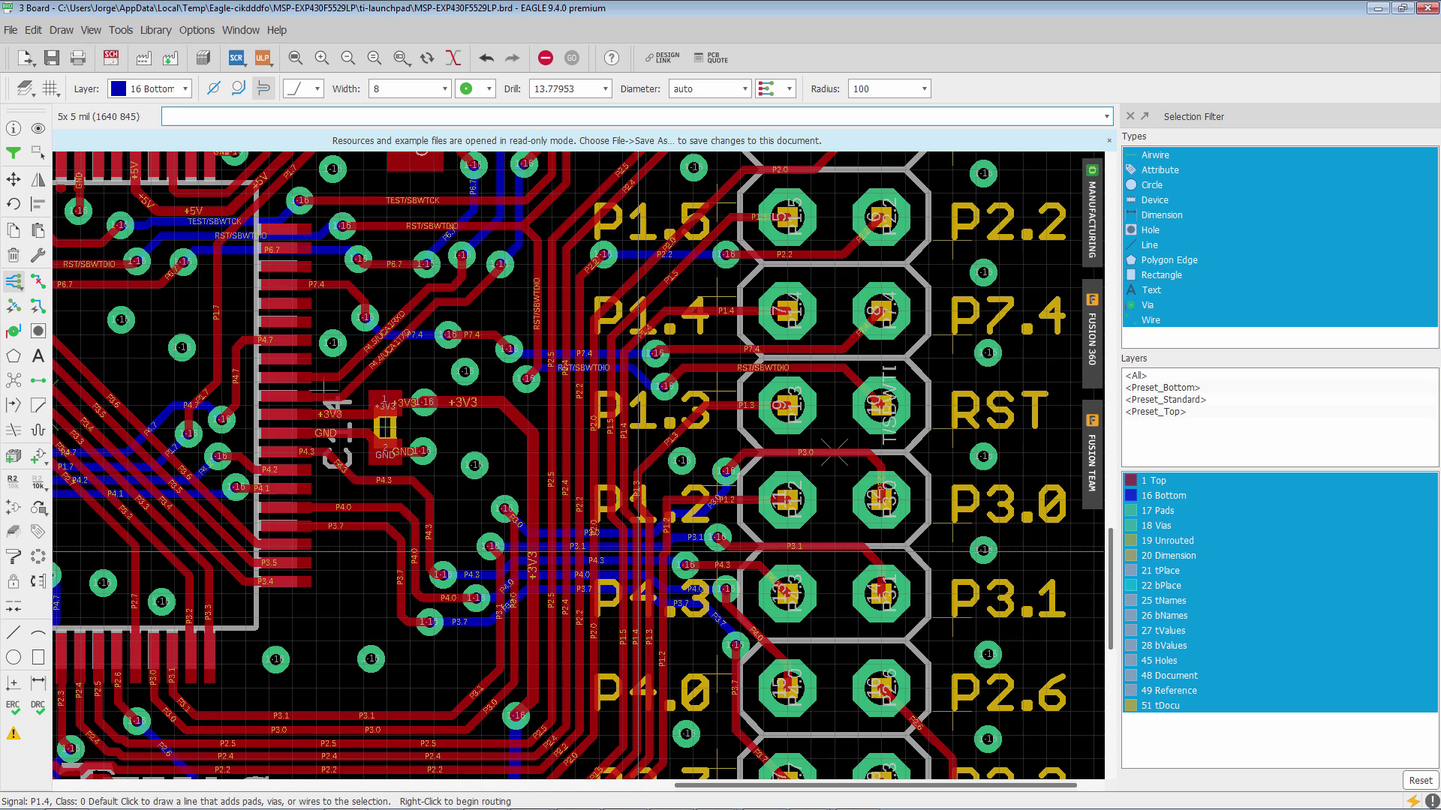
{"action": "scroll", "coordinate": [651, 504], "scroll_direction": "down", "scroll_amount": 3}
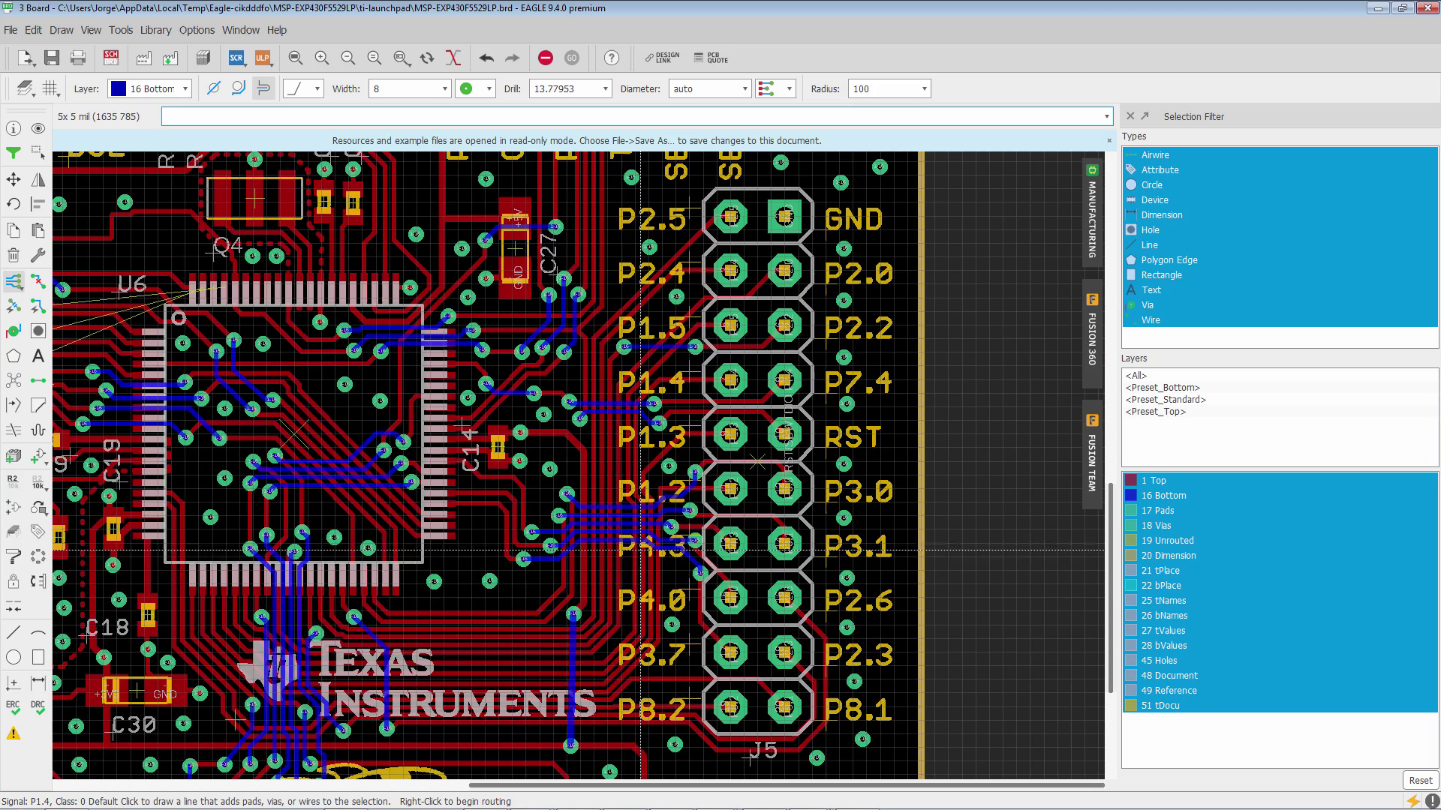
{"action": "middle_click", "coordinate": [627, 586]}
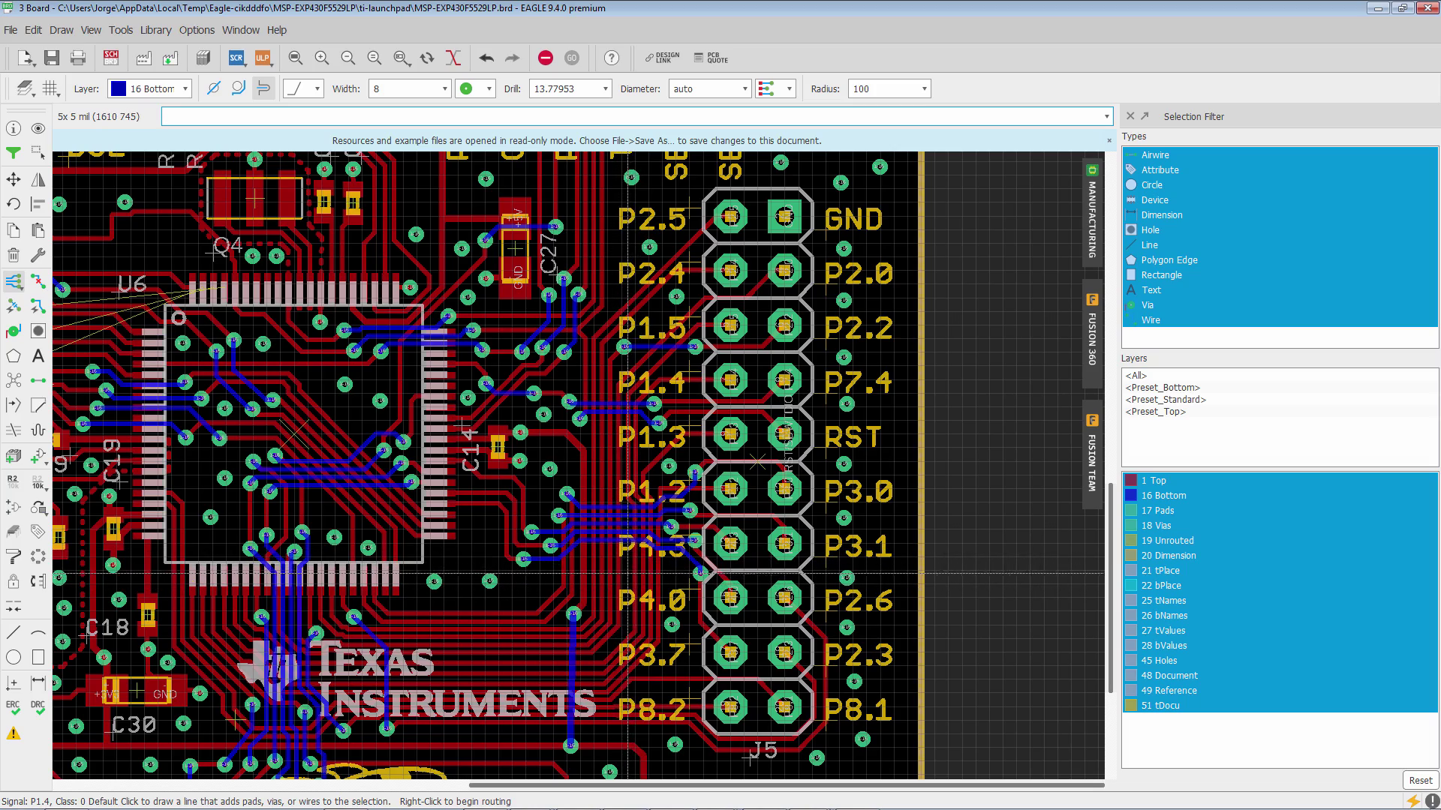
{"action": "scroll", "coordinate": [628, 586], "scroll_direction": "up", "scroll_amount": 2}
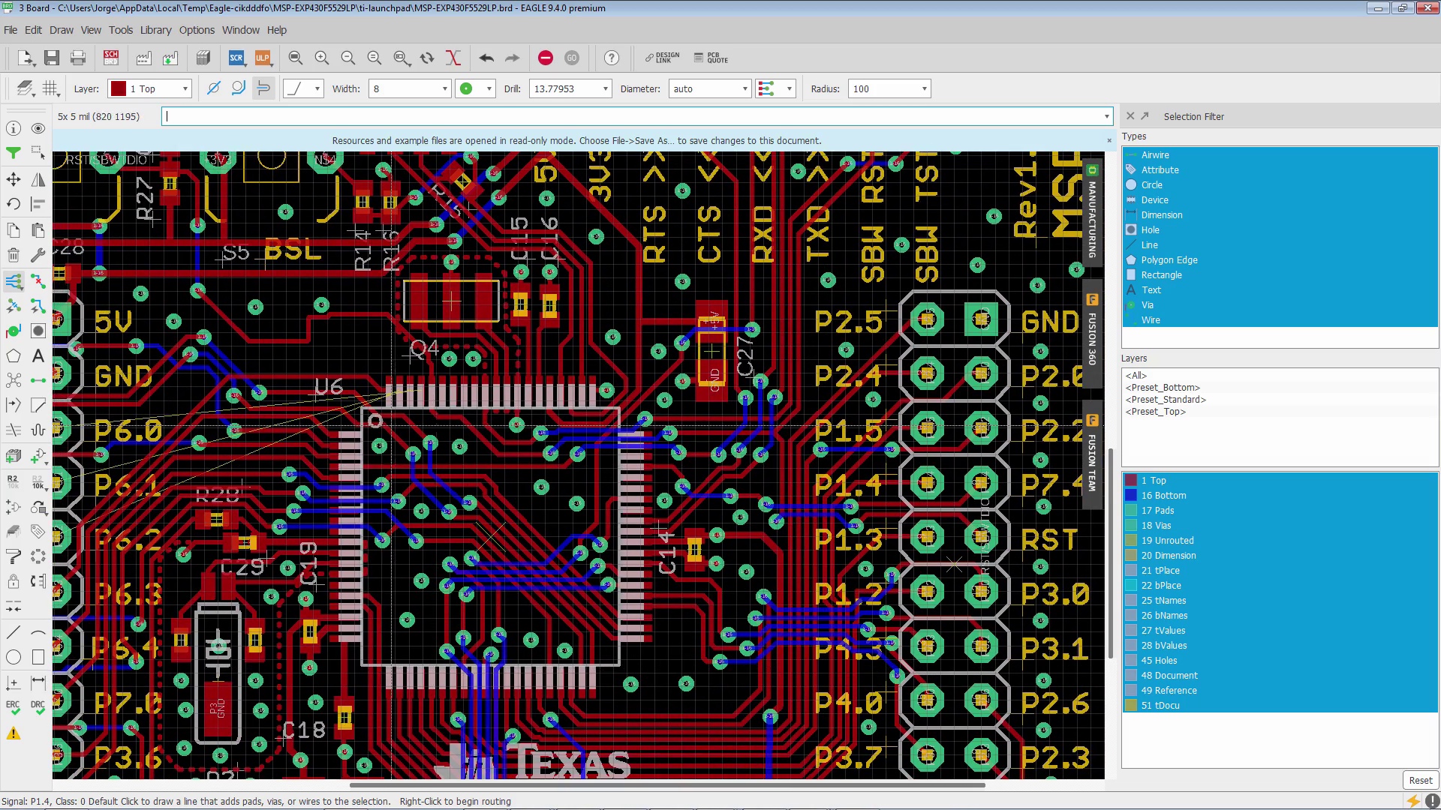
{"action": "scroll", "coordinate": [371, 367], "scroll_direction": "up", "scroll_amount": 2}
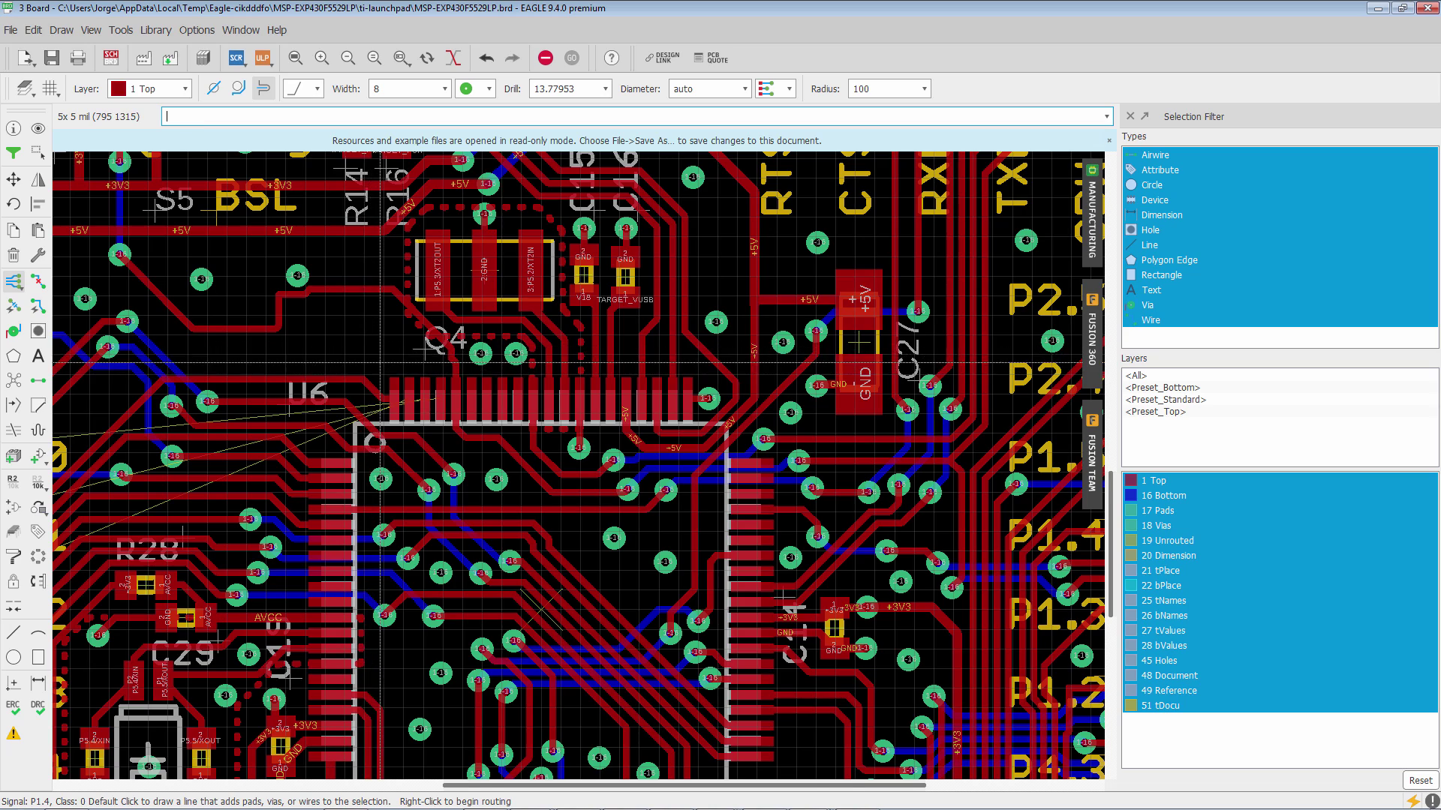
{"action": "scroll", "coordinate": [412, 390], "scroll_direction": "up", "scroll_amount": 2}
{"action": "scroll", "coordinate": [447, 415], "scroll_direction": "up", "scroll_amount": 1}
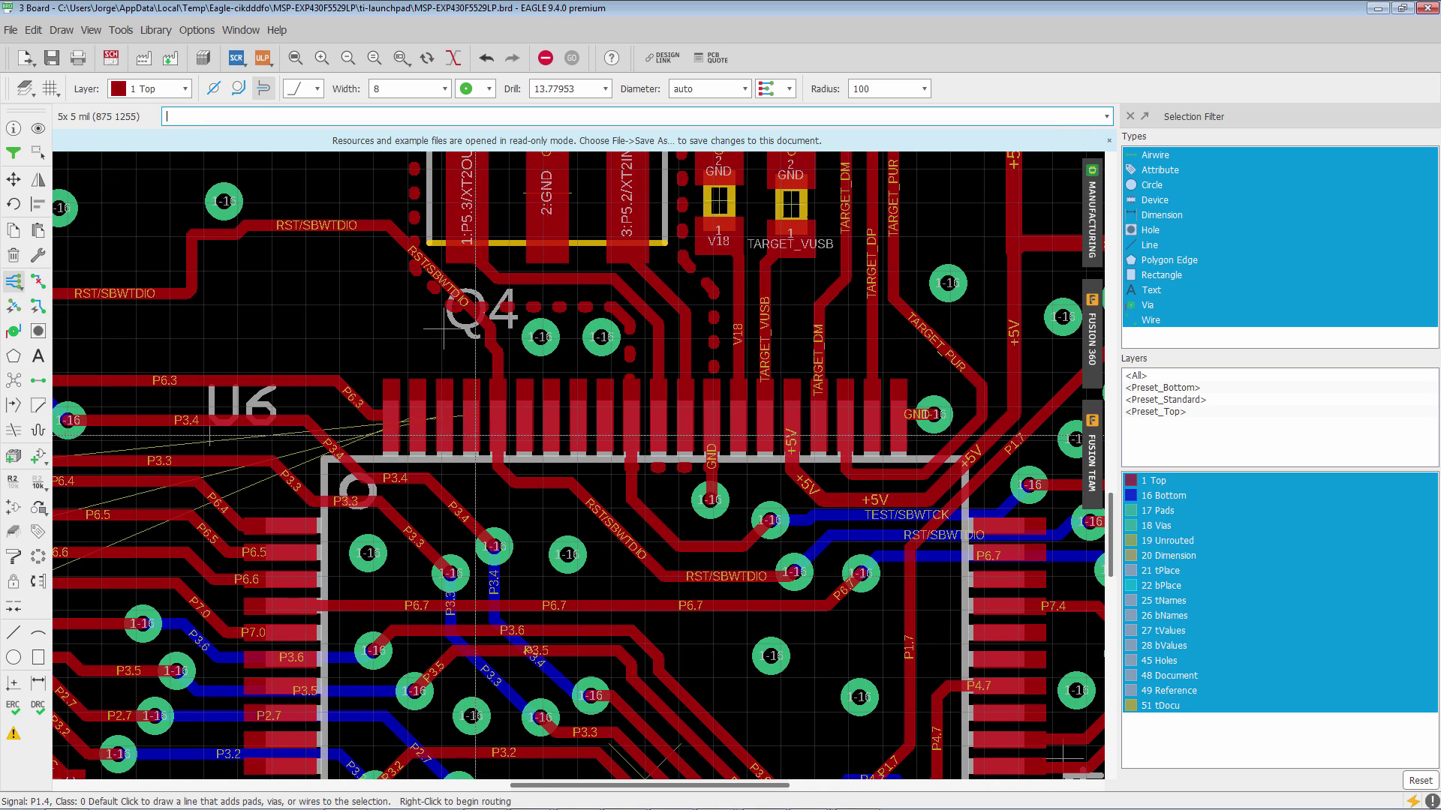
{"action": "left_click", "coordinate": [14, 284]}
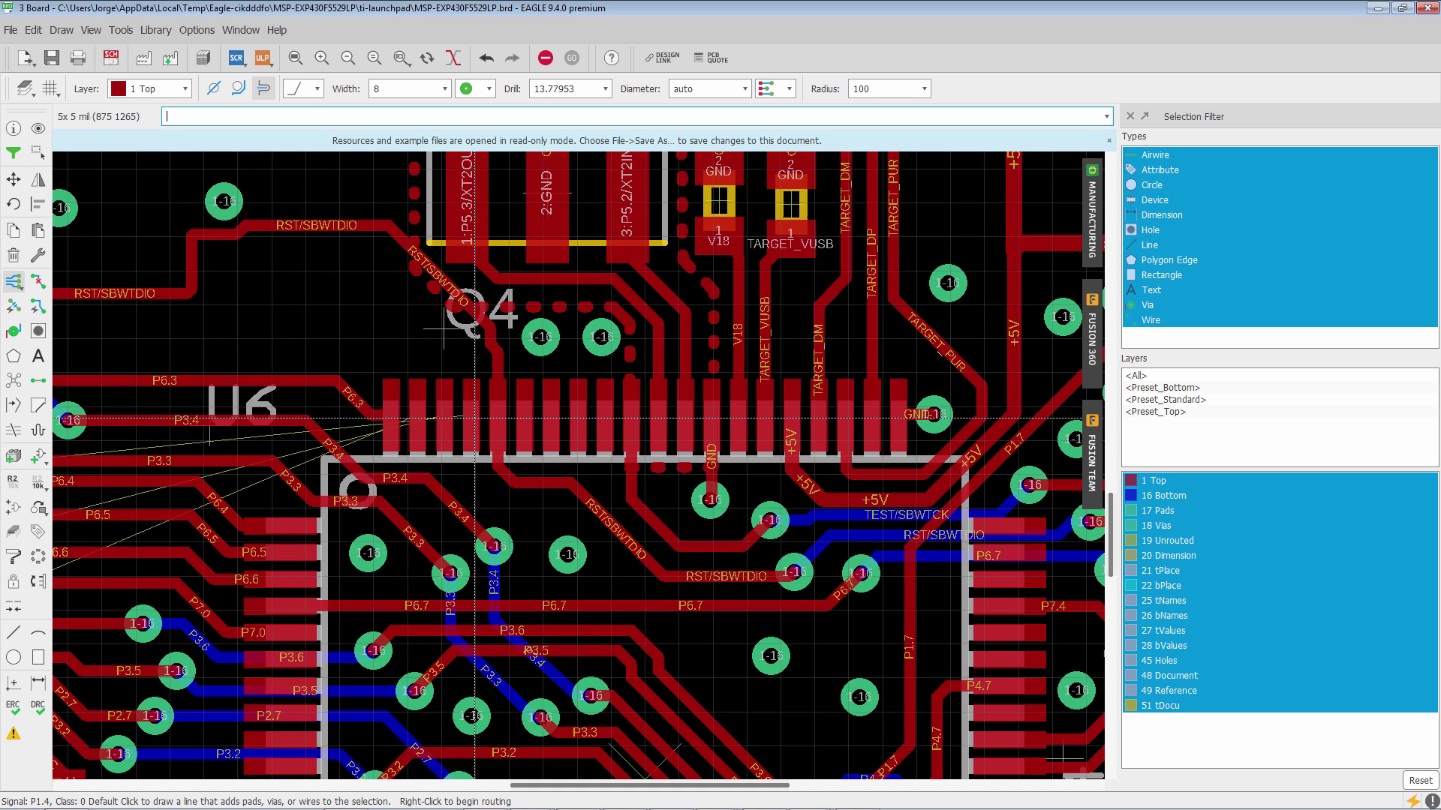
{"action": "left_click_drag", "start_coordinate": [475, 417], "coordinate": [414, 418]}
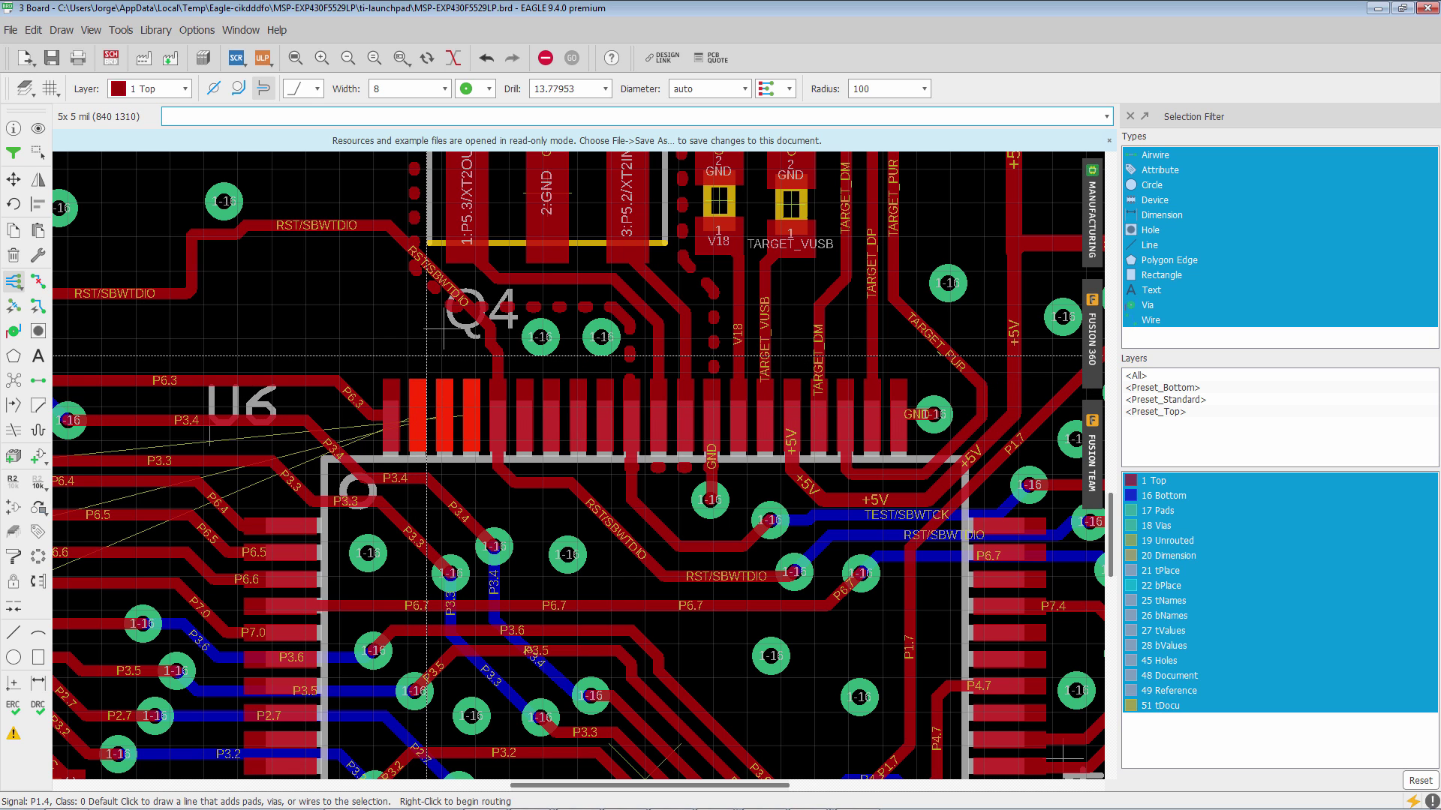
{"action": "right_click", "coordinate": [422, 335]}
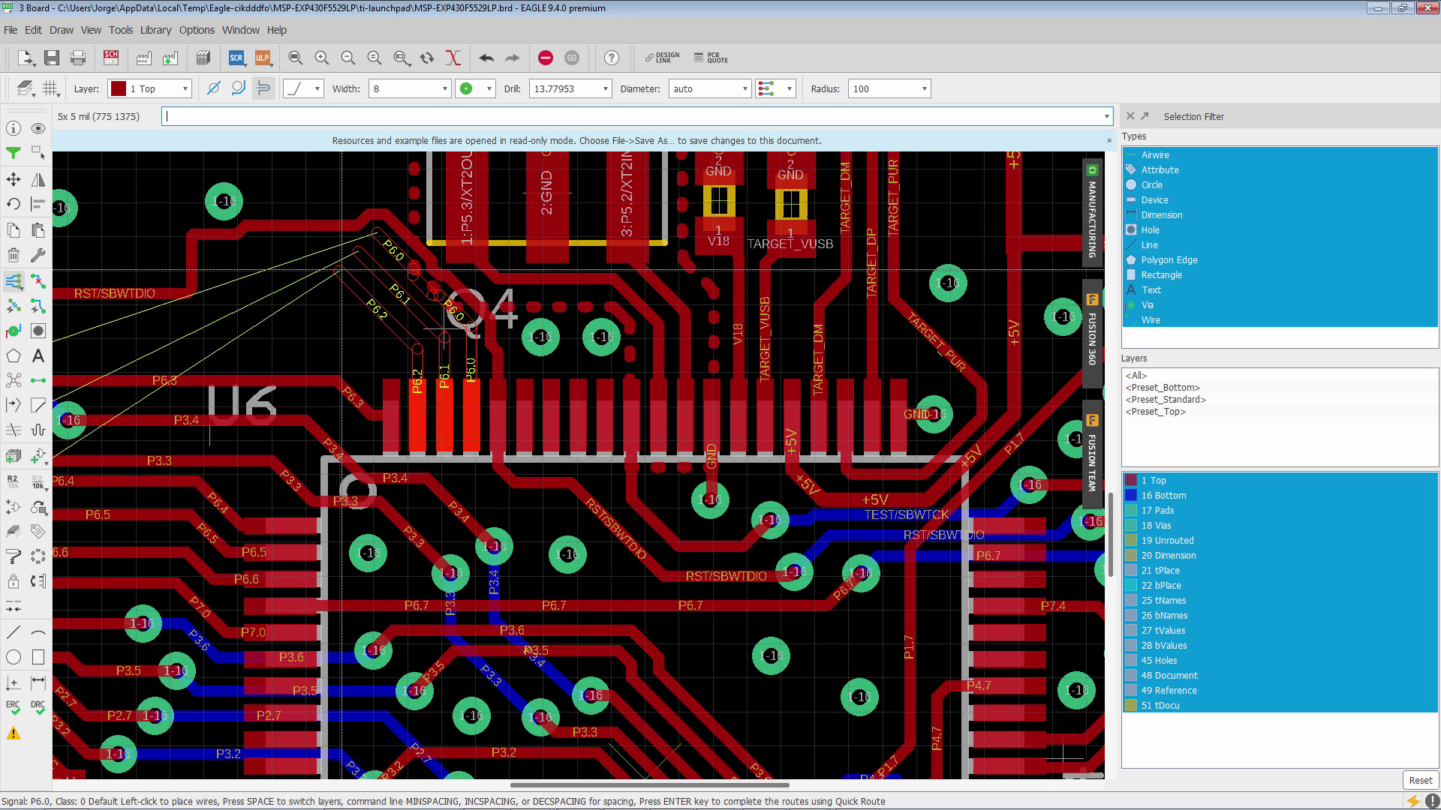
Step: Place a diagonal Top-layer segment for P6.0, P6.1 and P6.2, and preview different via arrangements for switching to the Bottom layer
{"action": "left_click", "coordinate": [355, 270]}
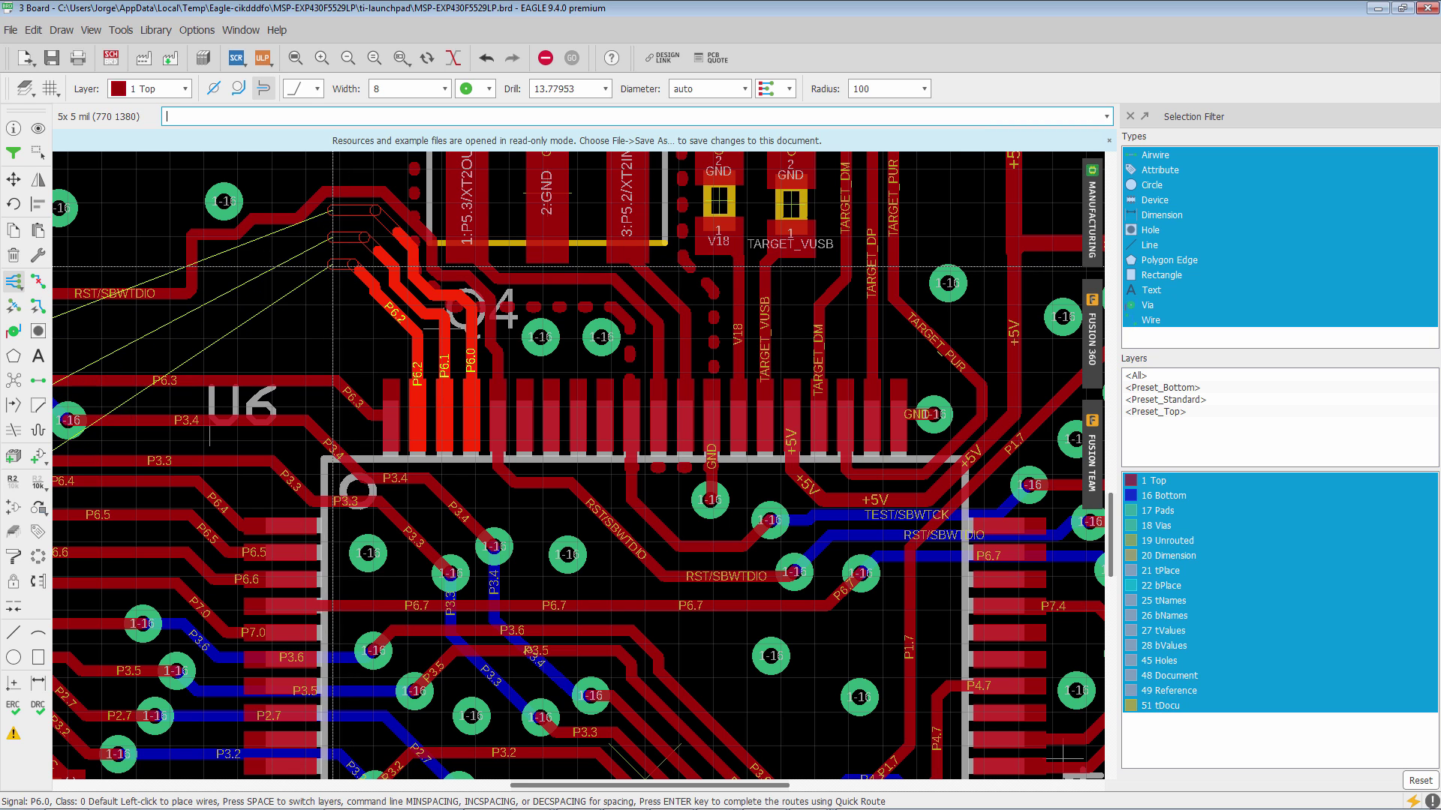
{"action": "key", "text": "space"}
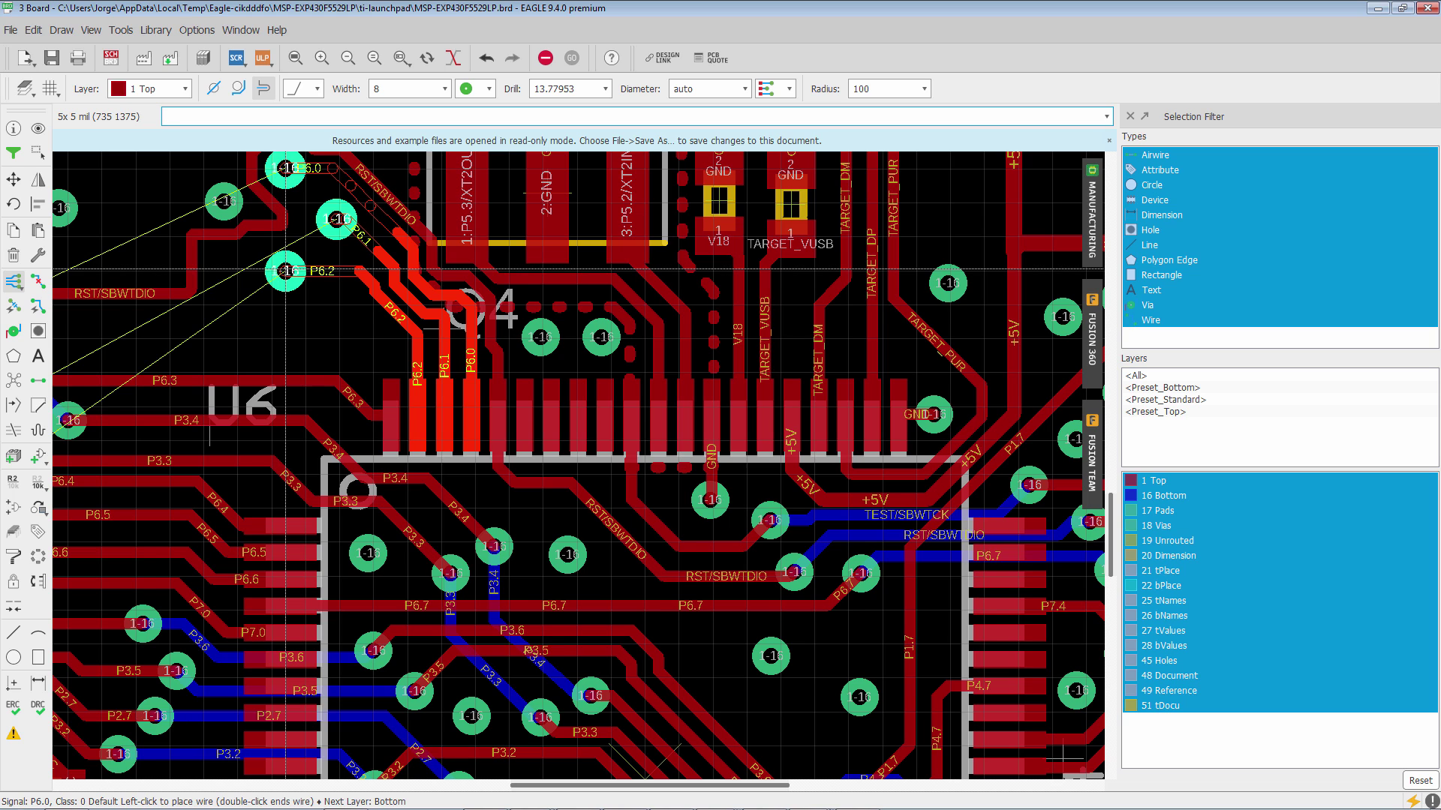
{"action": "scroll", "coordinate": [285, 270], "scroll_direction": "down", "scroll_amount": 1}
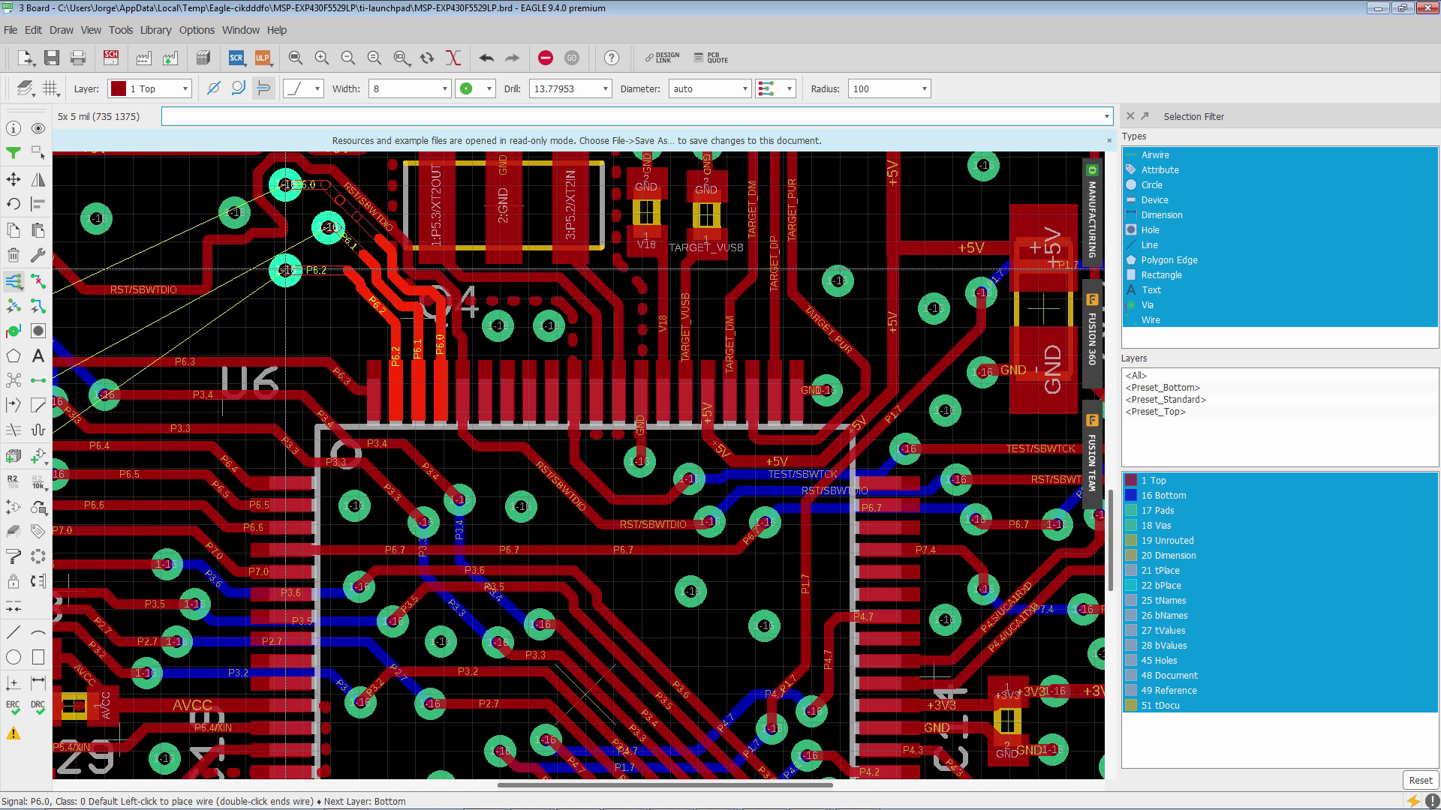
{"action": "key", "text": "Escape"}
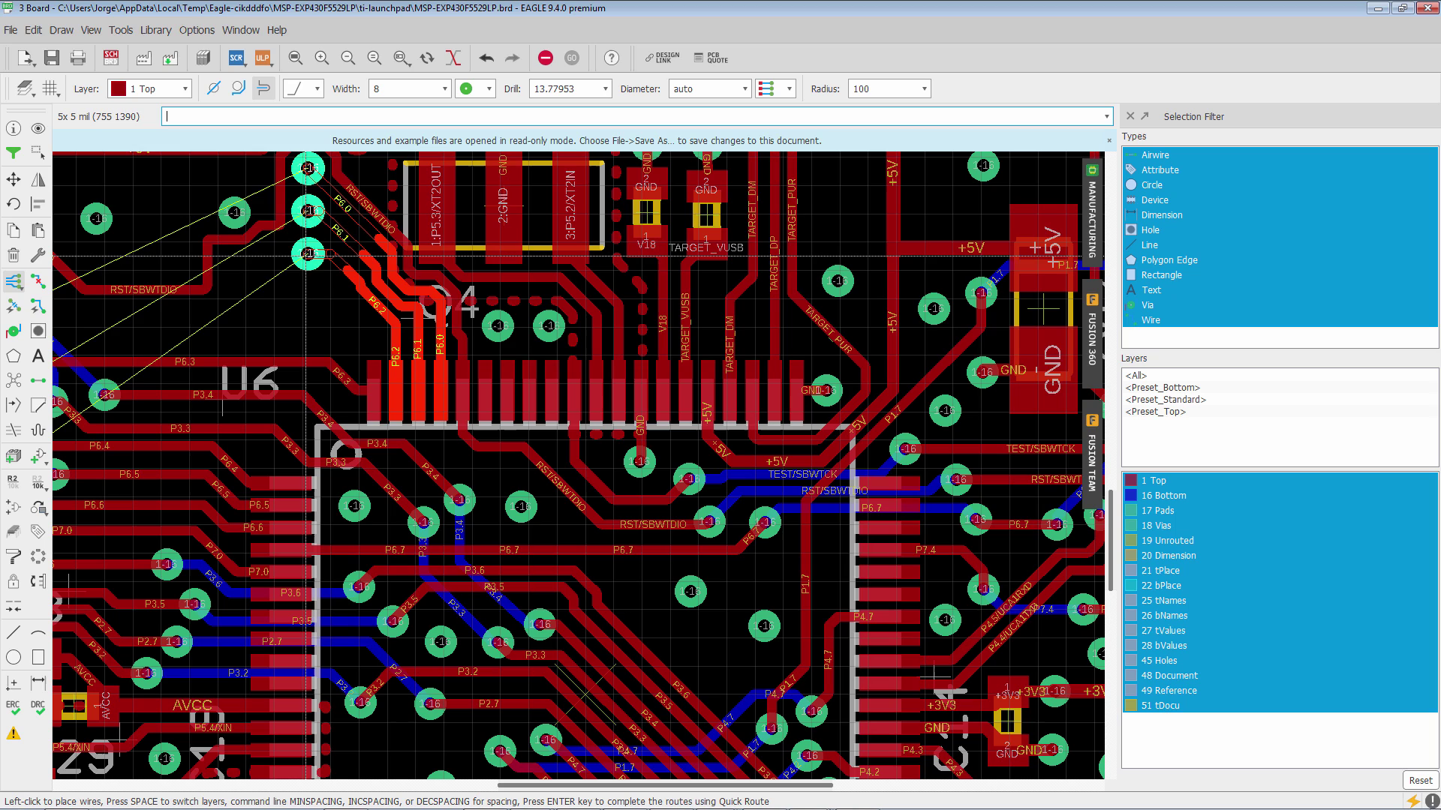
{"action": "key", "text": "Escape"}
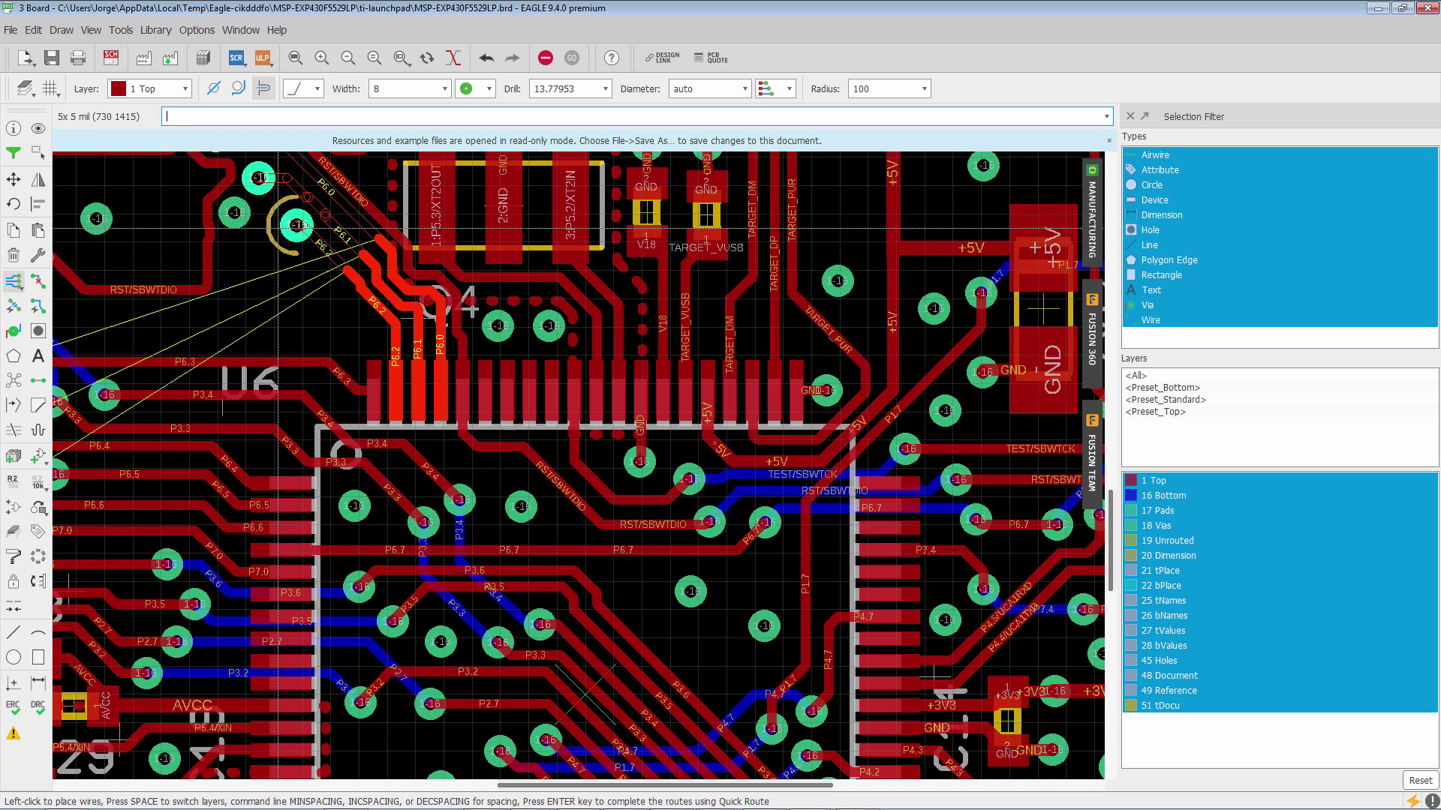
Step: Preview more via arrangements for the P6.0 to P6.2 bundle, and extend the three traces diagonally toward the BSL label on the Top layer
{"action": "scroll", "coordinate": [279, 227], "scroll_direction": "down", "scroll_amount": 3}
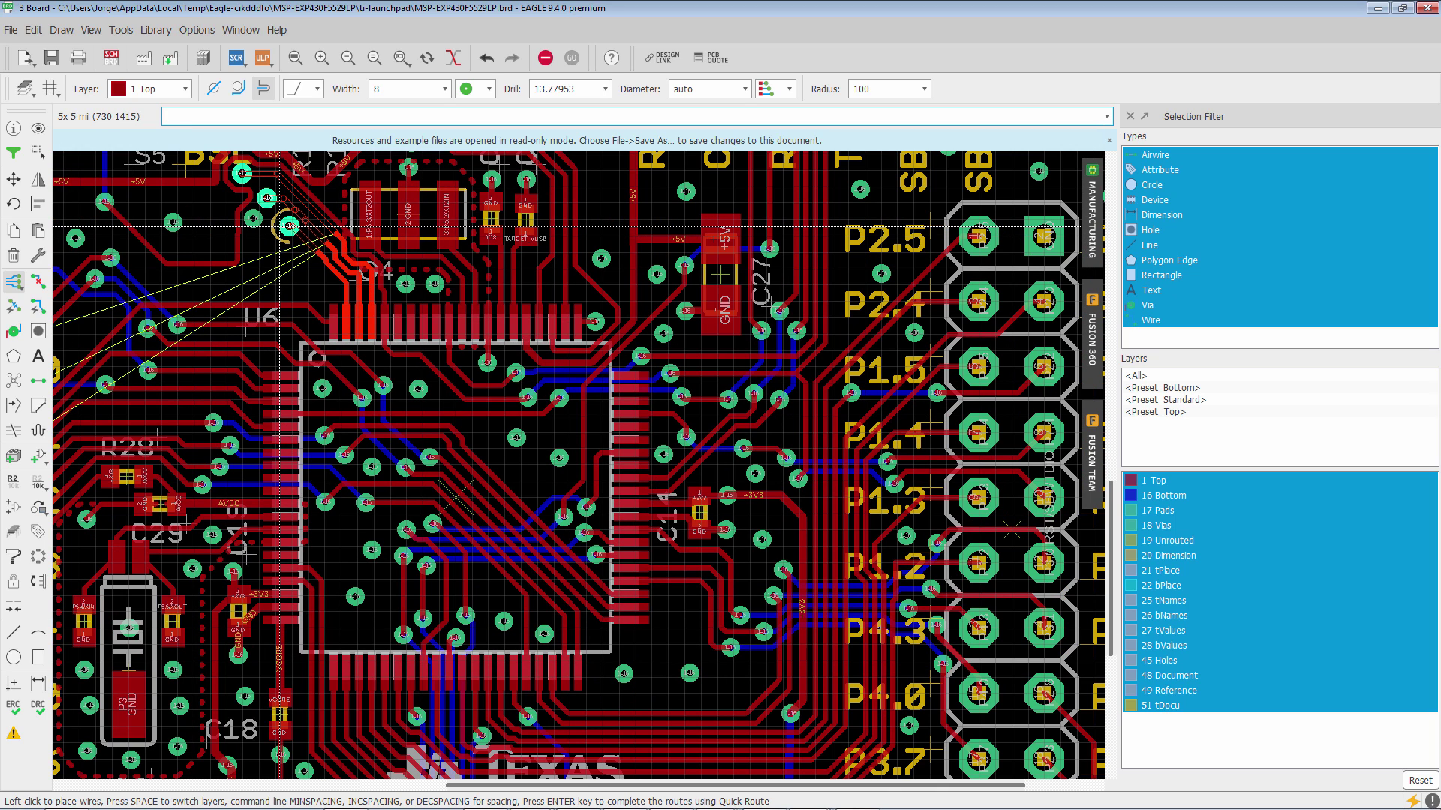
{"action": "middle_click_drag", "start_coordinate": [279, 227], "coordinate": [360, 388]}
{"action": "scroll", "coordinate": [360, 388], "scroll_direction": "up", "scroll_amount": 1}
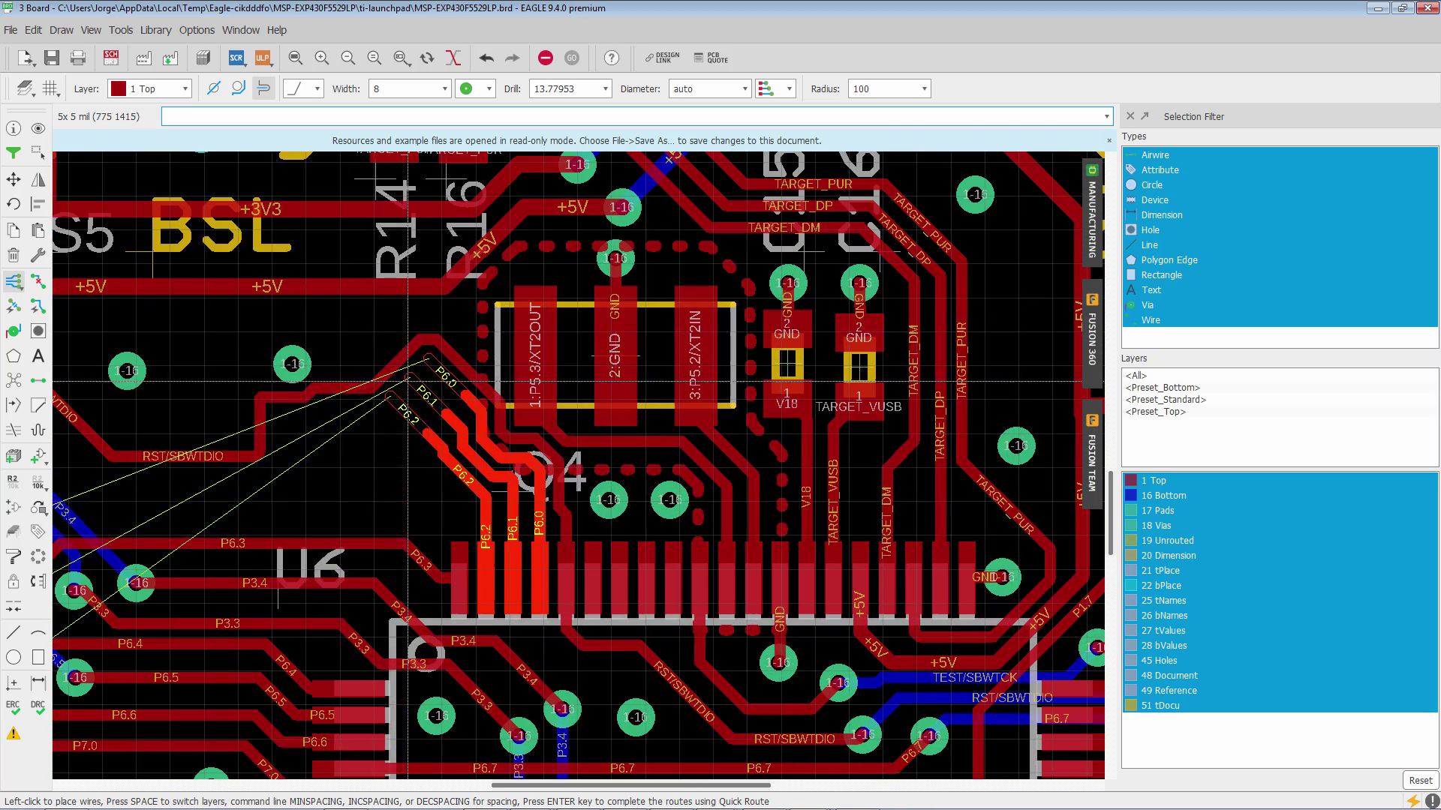
{"action": "scroll", "coordinate": [367, 384], "scroll_direction": "up", "scroll_amount": 1}
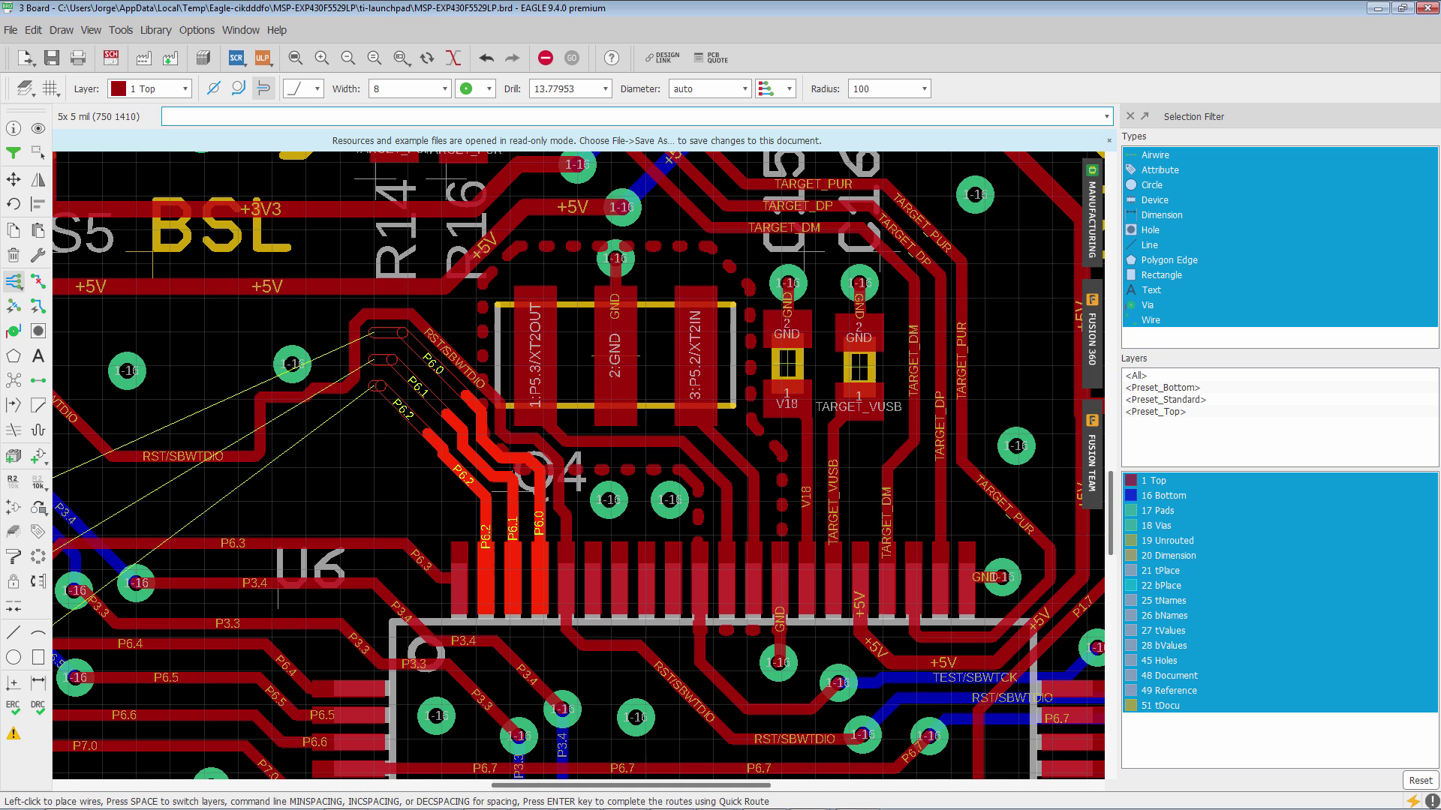
{"action": "key", "text": "space"}
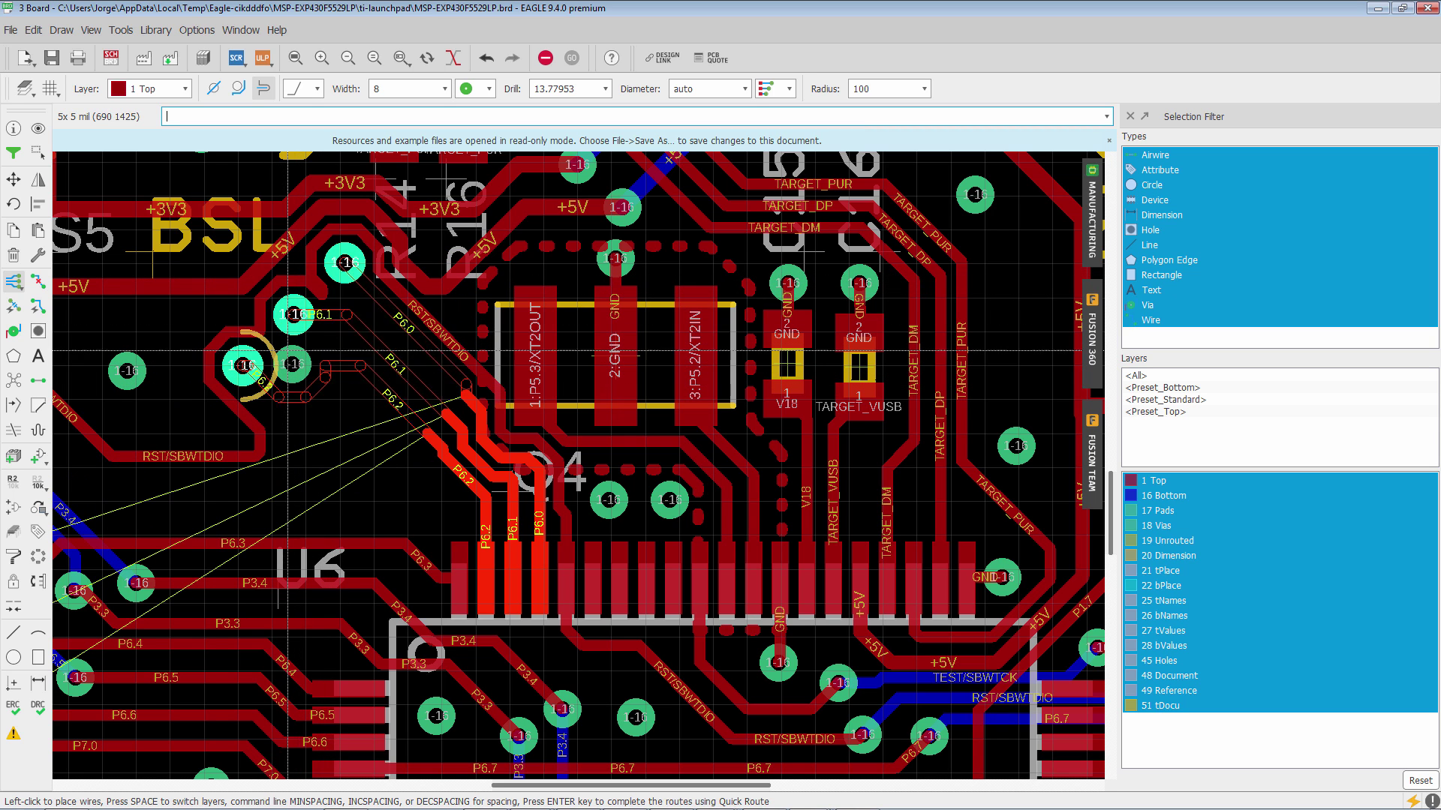
{"action": "left_click", "coordinate": [285, 345]}
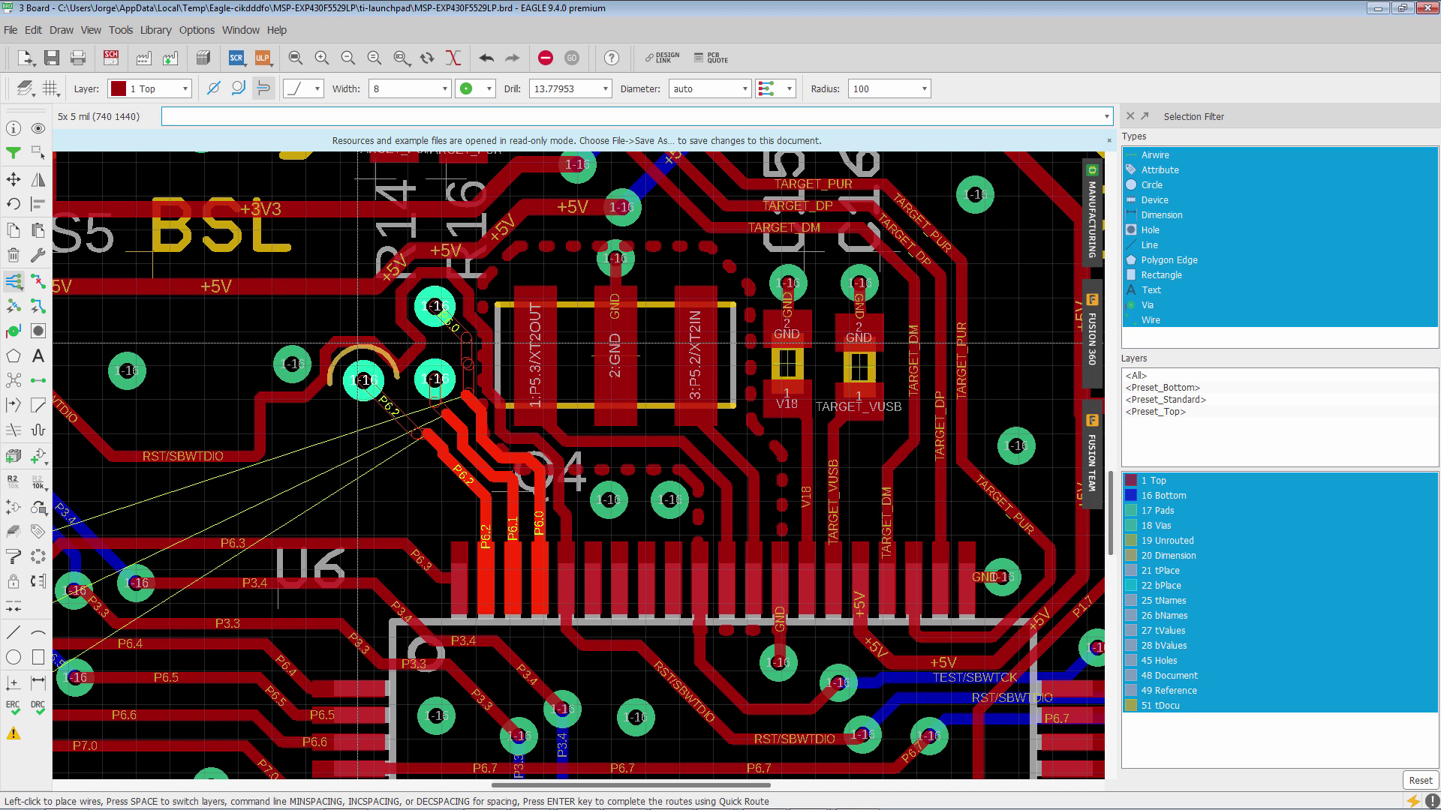
{"action": "left_click", "coordinate": [351, 383]}
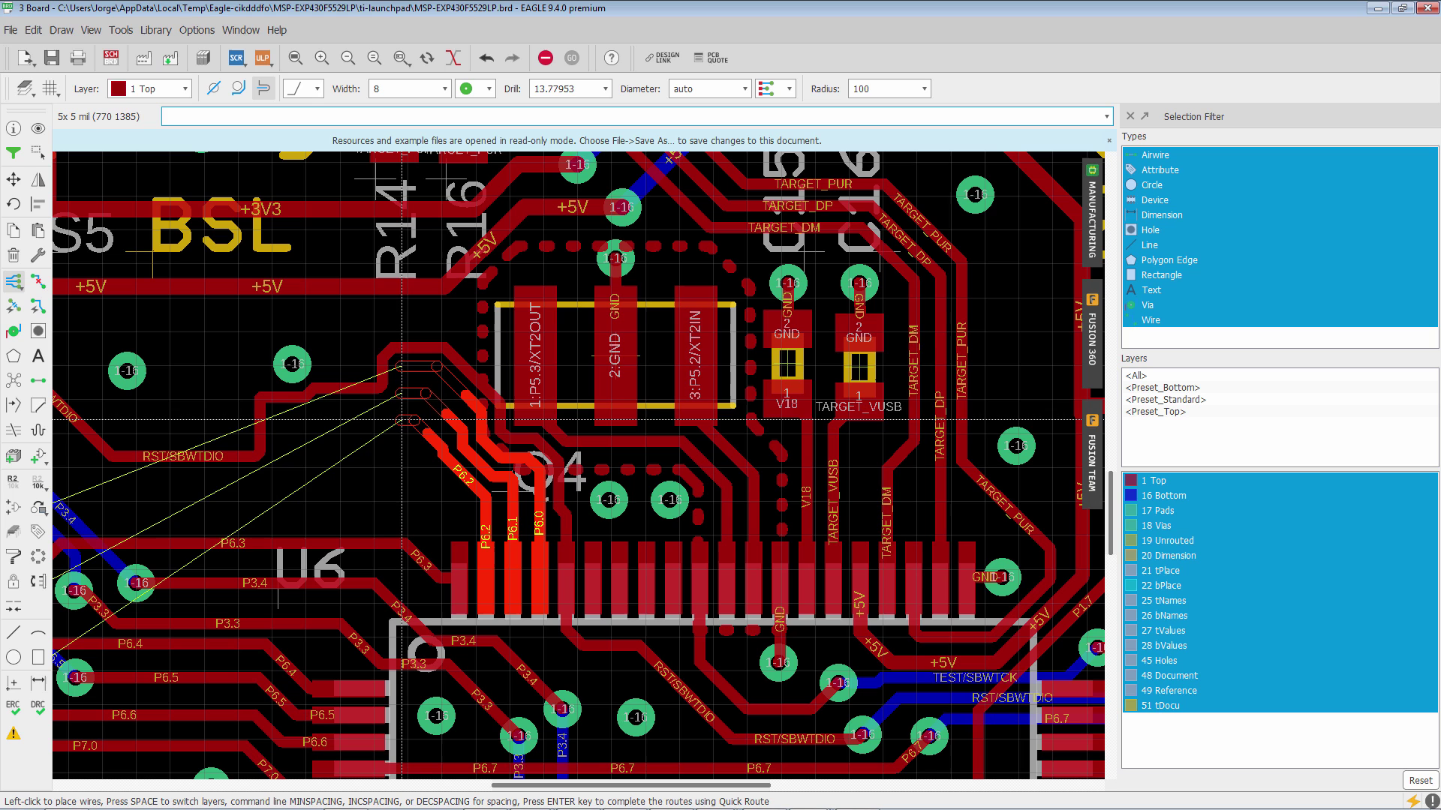
{"action": "left_click", "coordinate": [345, 308]}
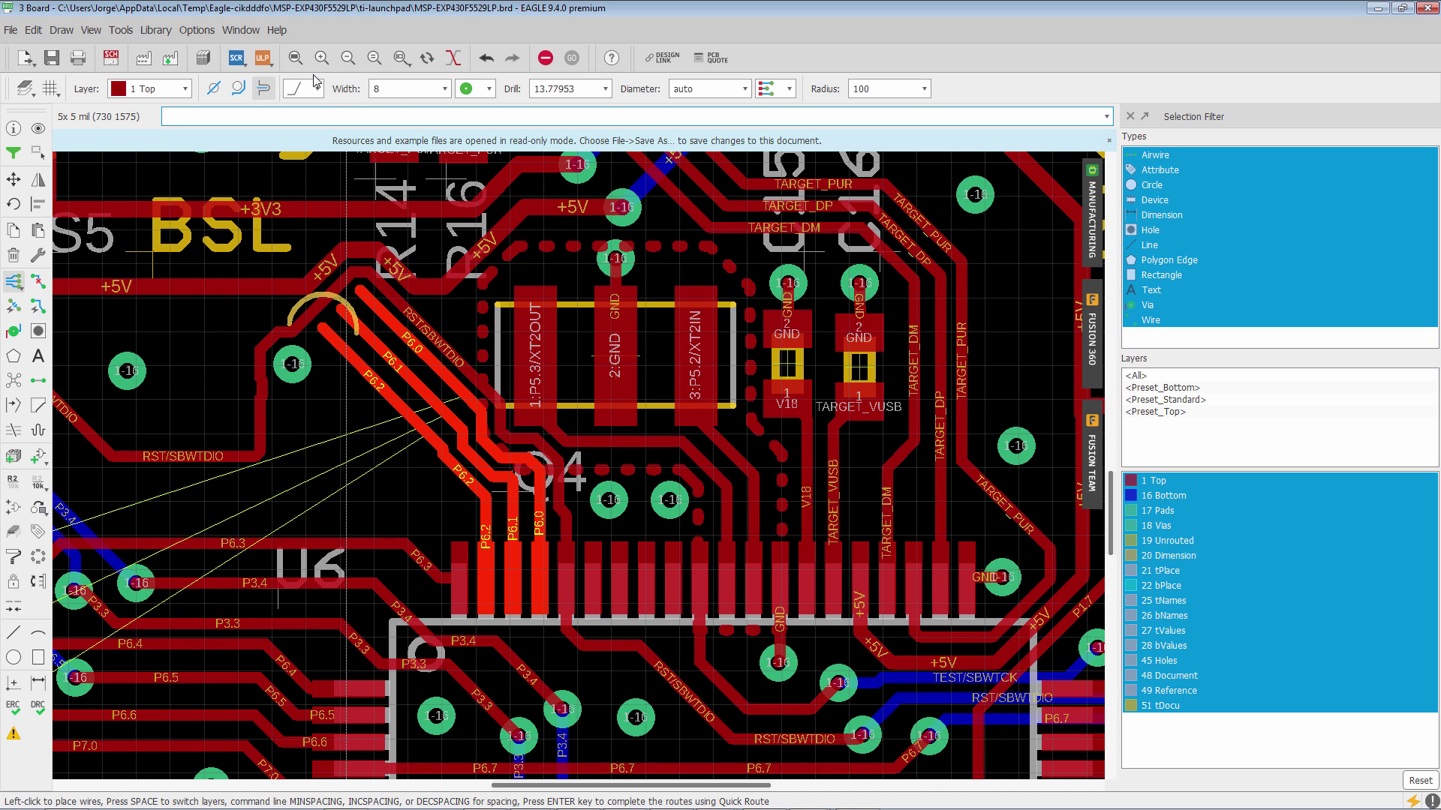
Step: Switch to the curved wire bend style and place P6.0, P6.1 and P6.2 as parallel arcs leading from U6's upper pads
{"action": "left_click", "coordinate": [317, 89]}
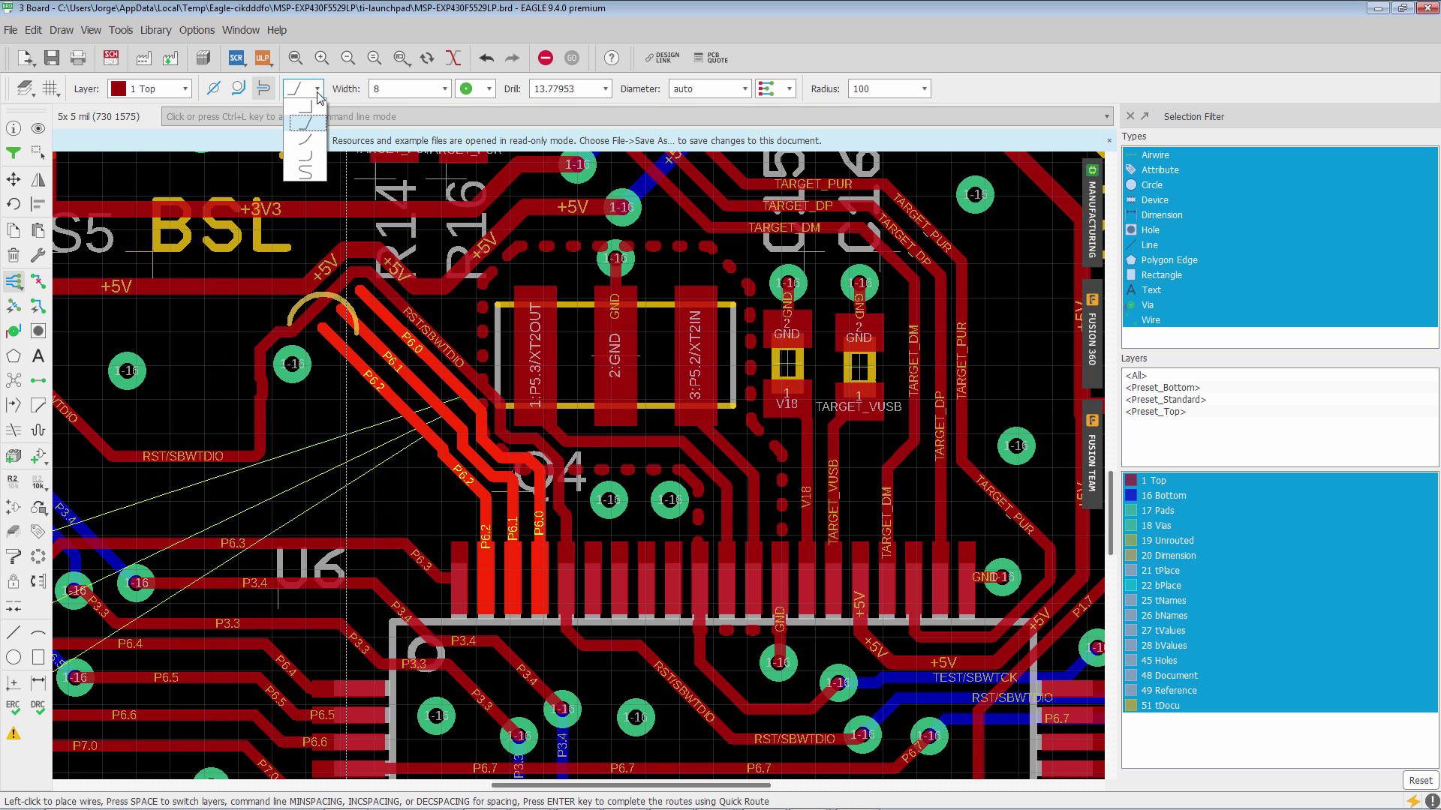
{"action": "left_click", "coordinate": [312, 158]}
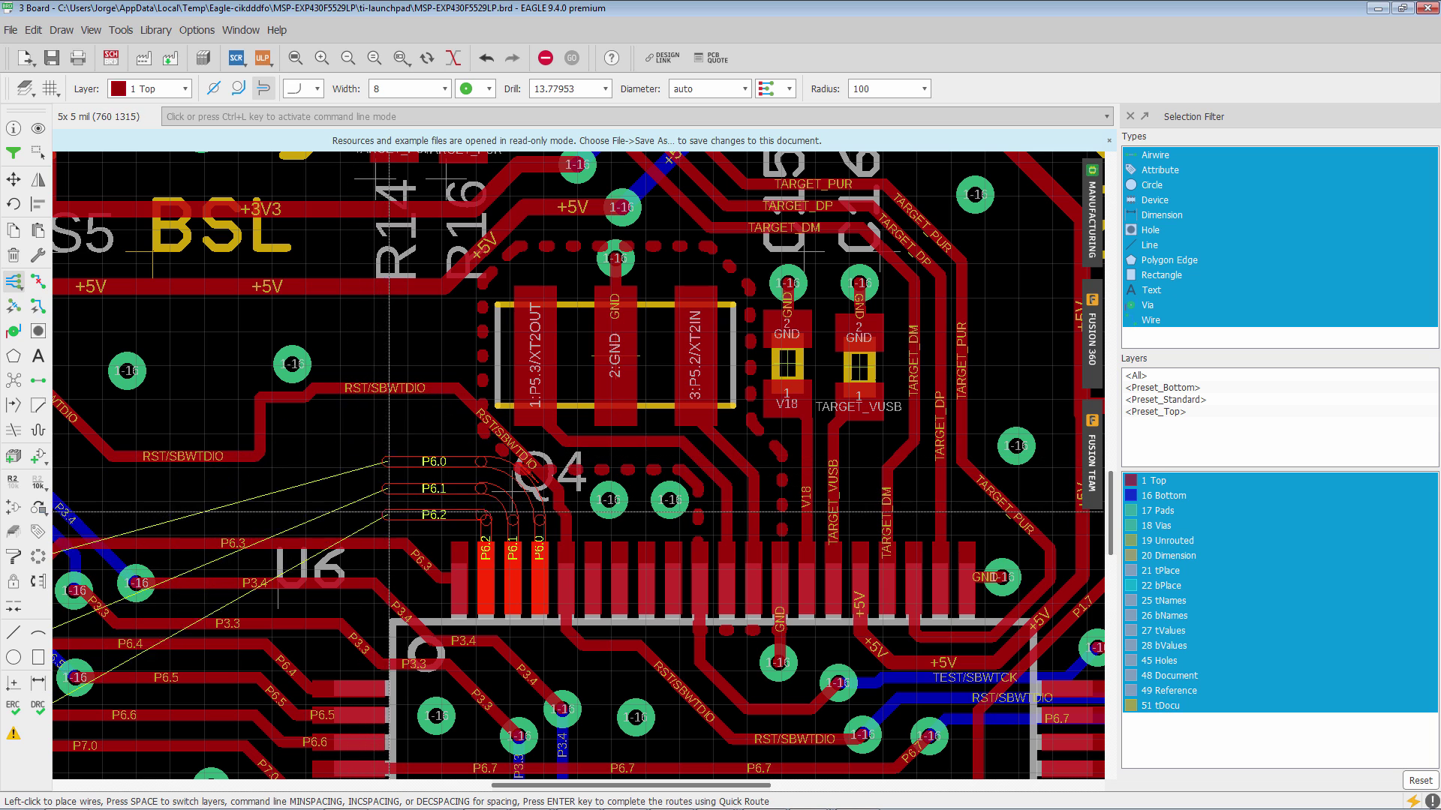
{"action": "left_click", "coordinate": [445, 511]}
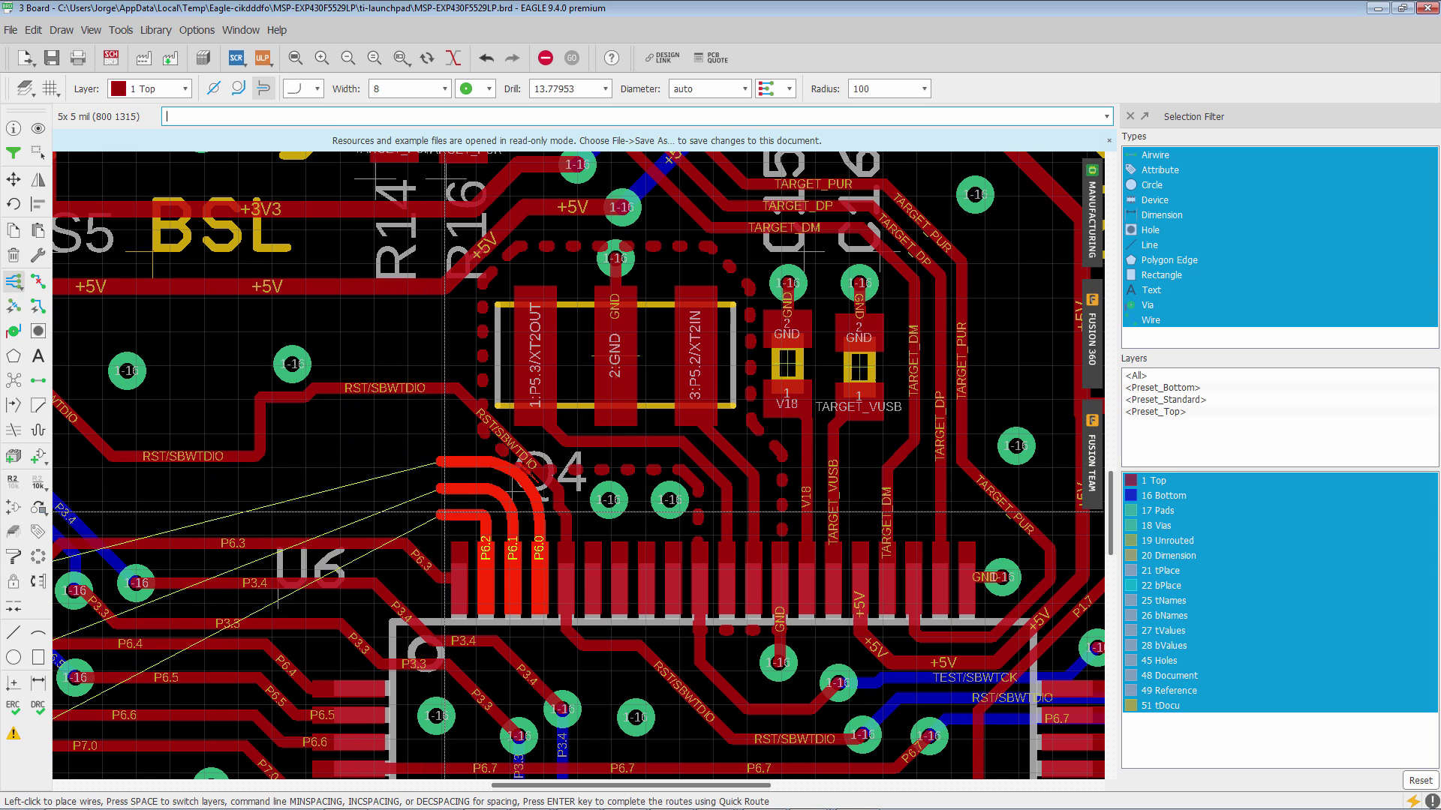